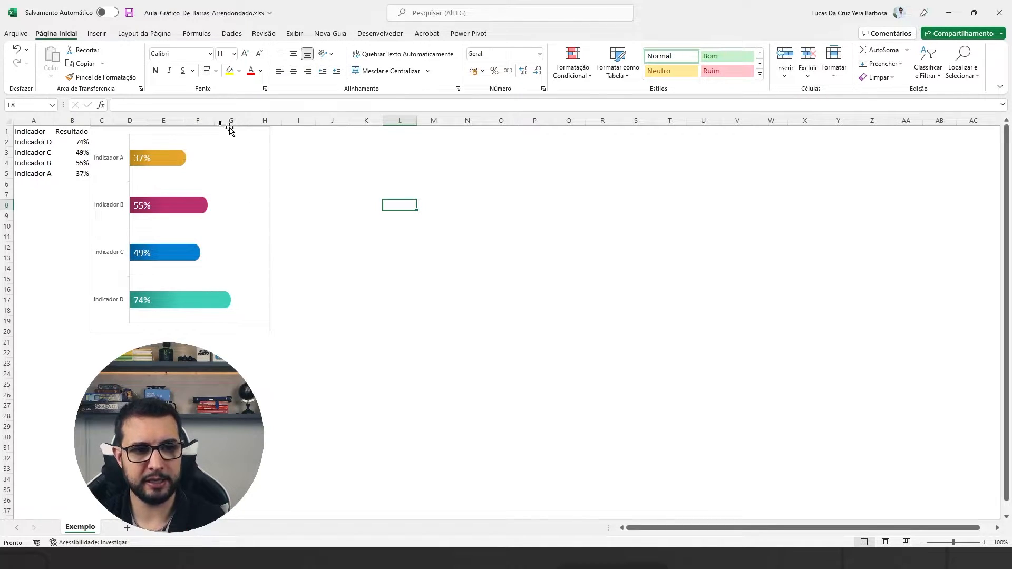
Inspect the main bar series and the rounded tip series of the finished example chart.
{"action": "left_click", "coordinate": [324, 153]}
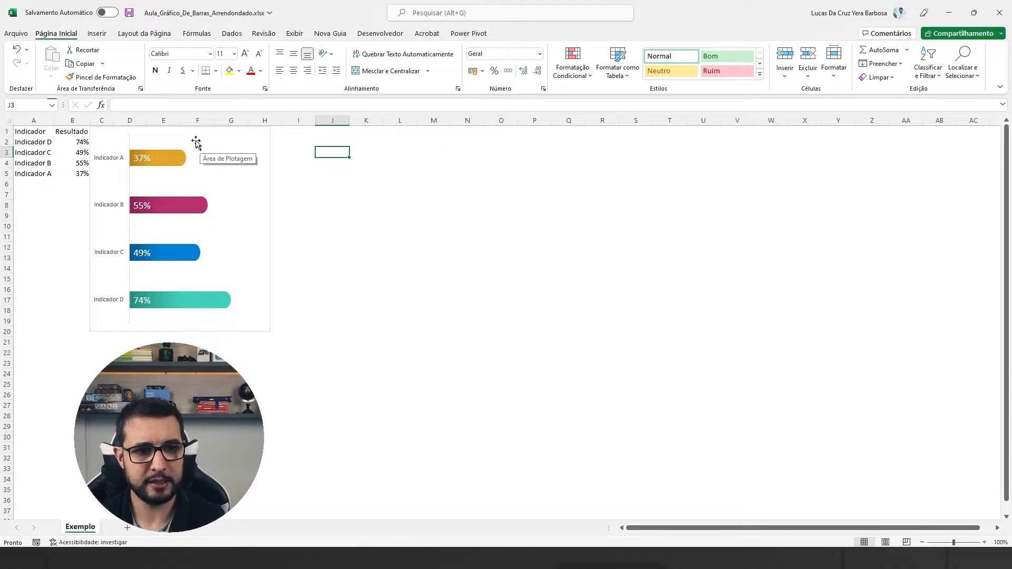
{"action": "left_click", "coordinate": [158, 158]}
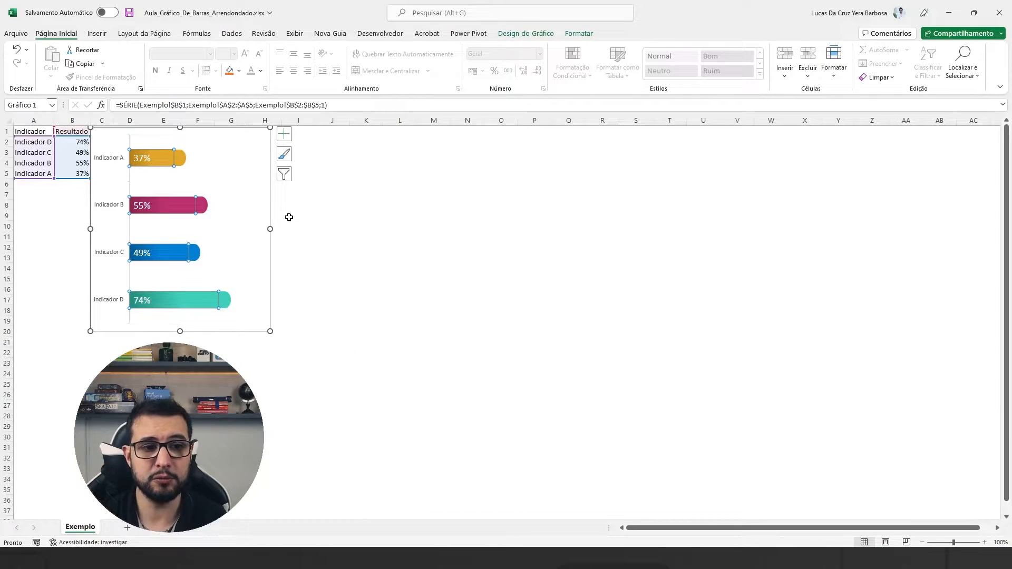
{"action": "key", "text": "ctrl+4"}
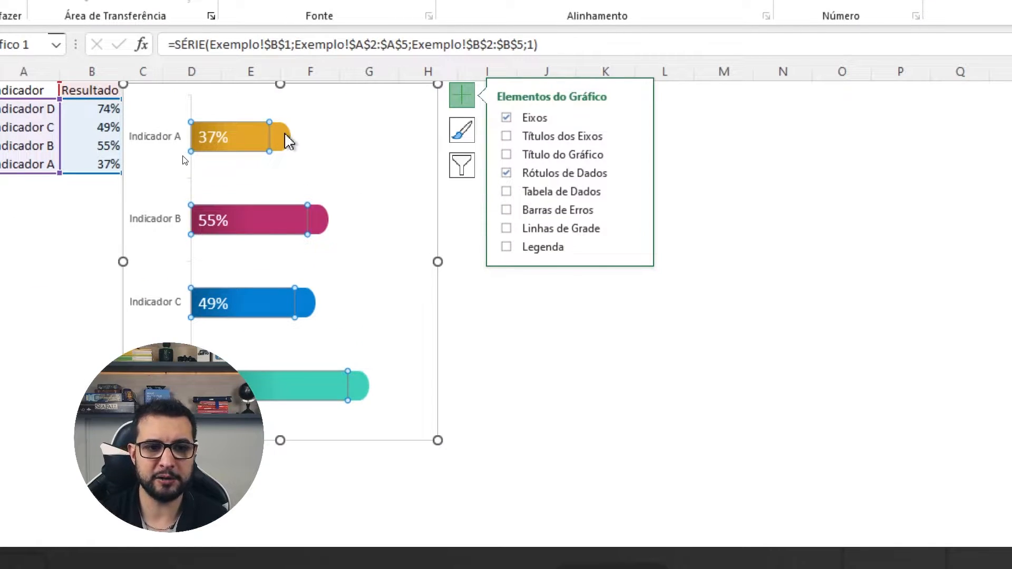
{"action": "left_click", "coordinate": [288, 140]}
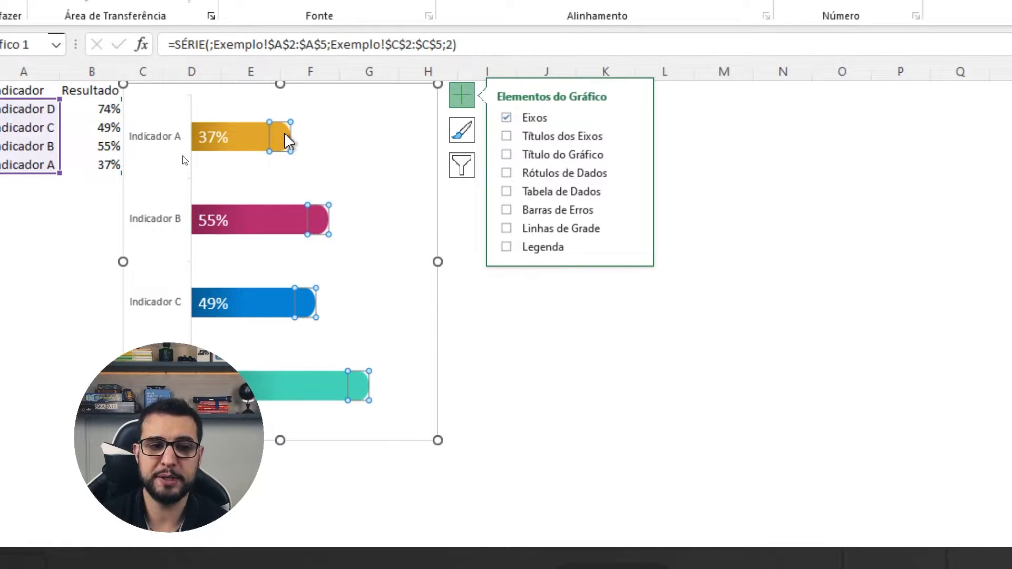
{"action": "left_click", "coordinate": [103, 111]}
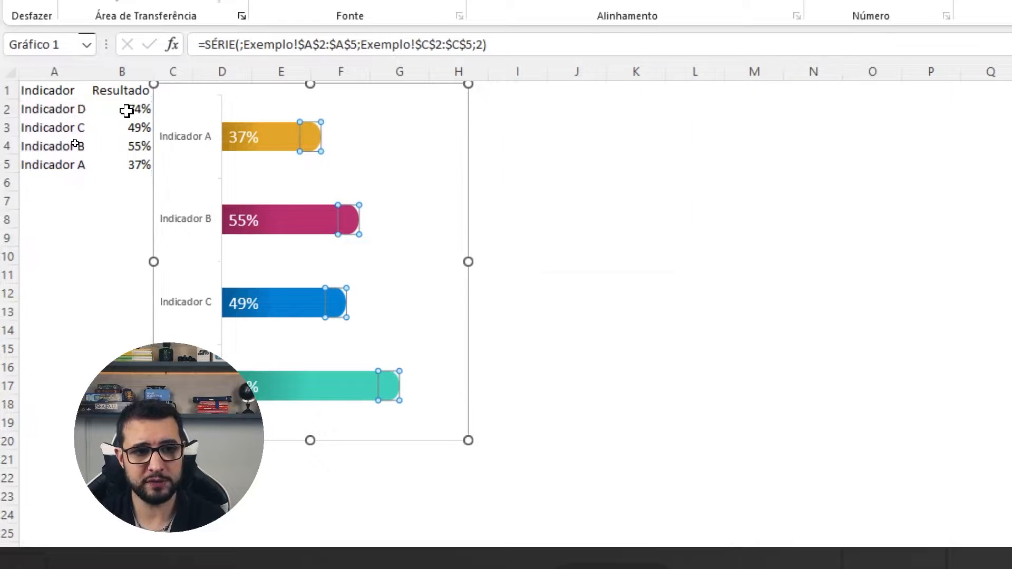
Insert an empty 2D stacked bar chart from a blank cell and place it beside the example chart.
{"action": "left_click", "coordinate": [575, 127]}
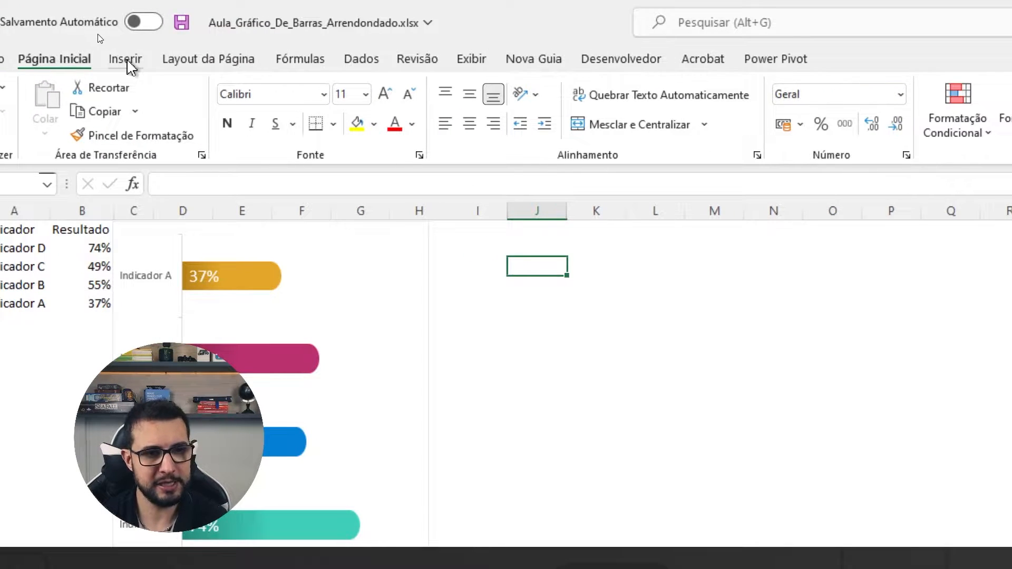
{"action": "left_click", "coordinate": [125, 61]}
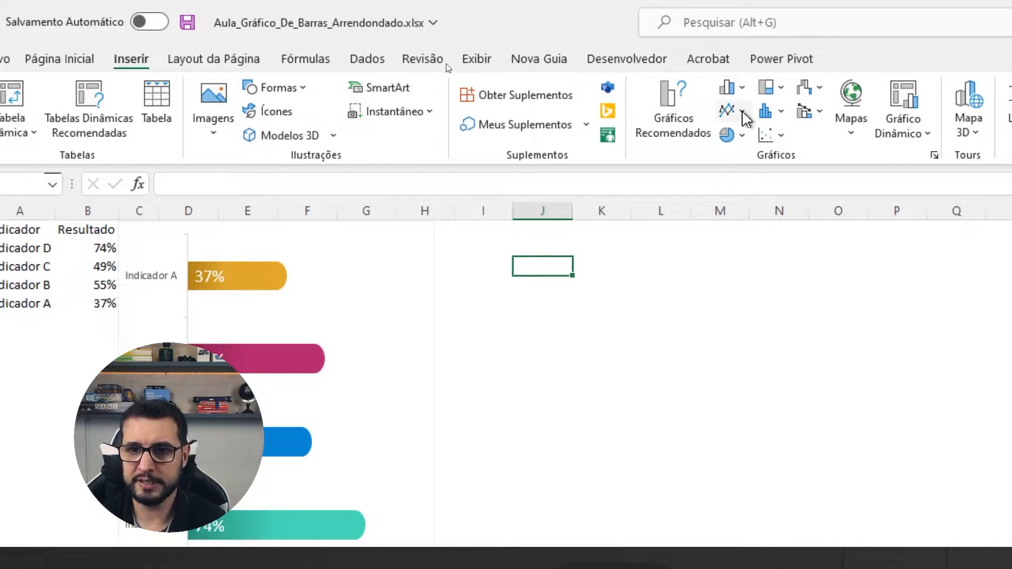
{"action": "left_click", "coordinate": [736, 93]}
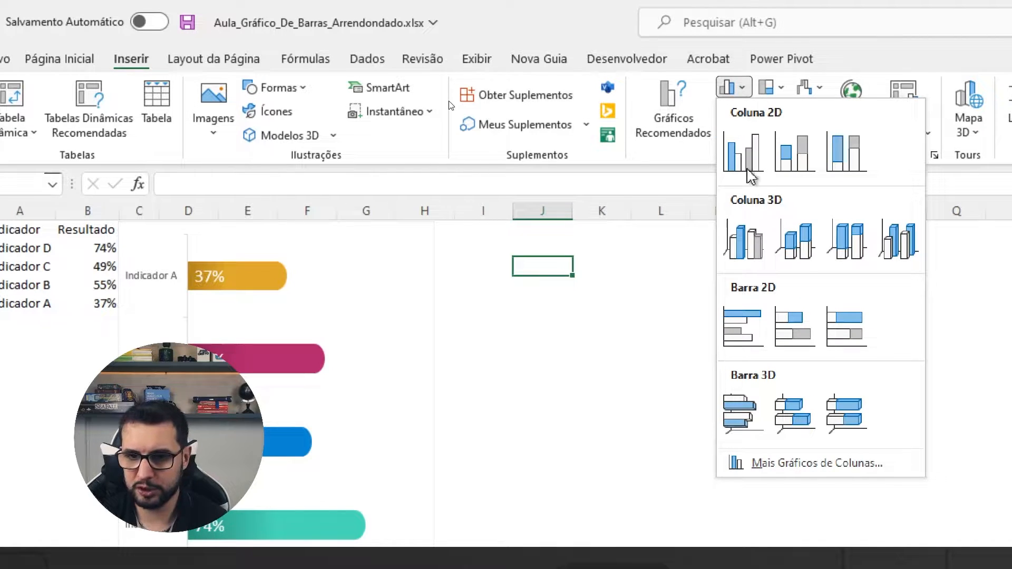
{"action": "left_click", "coordinate": [790, 336]}
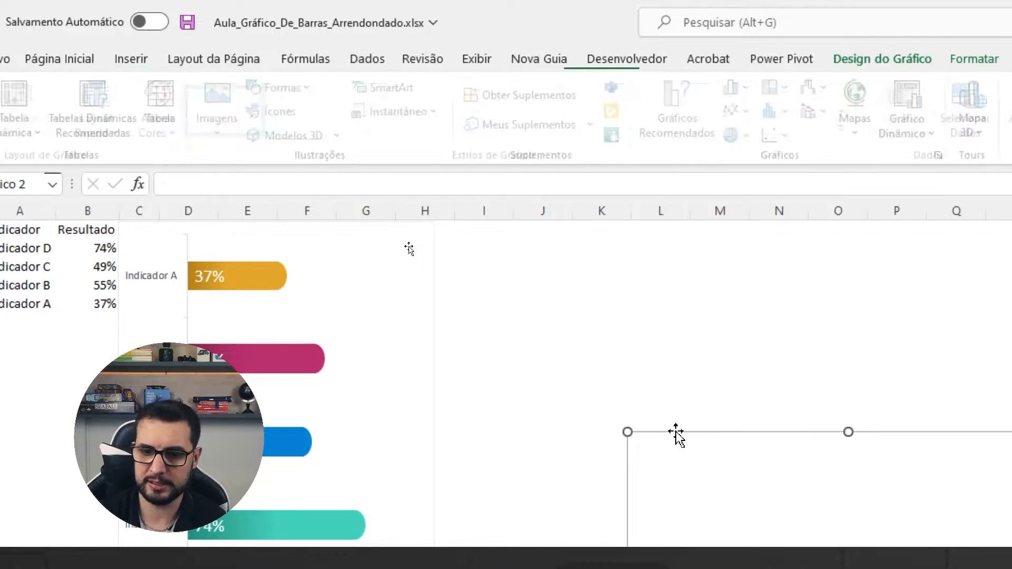
{"action": "left_click_drag", "start_coordinate": [675, 431], "coordinate": [528, 231]}
Review the indicator names in A2:A5 and results in B2:B5, and recalculate the random results.
{"action": "left_click", "coordinate": [48, 249]}
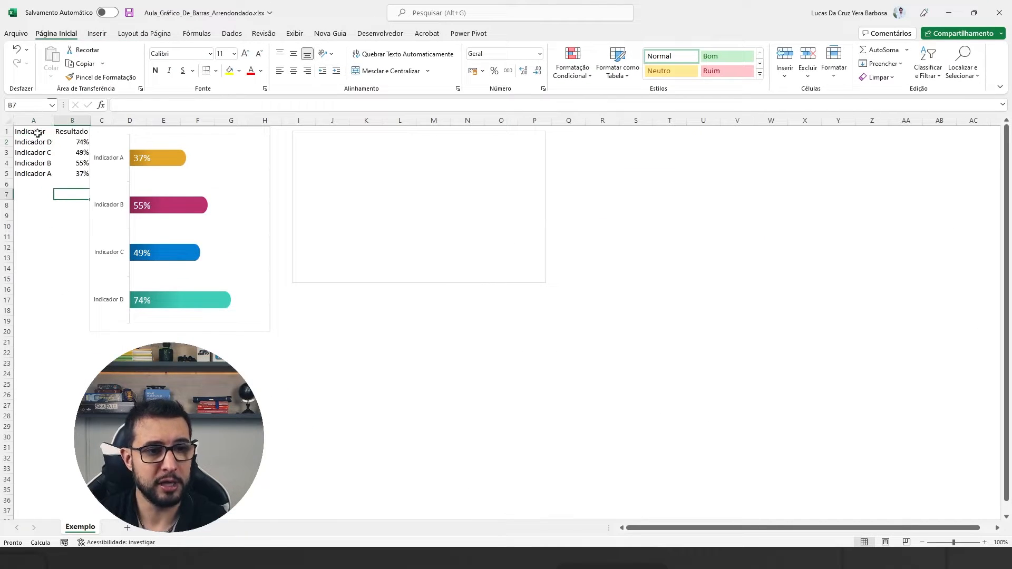
{"action": "left_click_drag", "start_coordinate": [34, 142], "coordinate": [40, 175]}
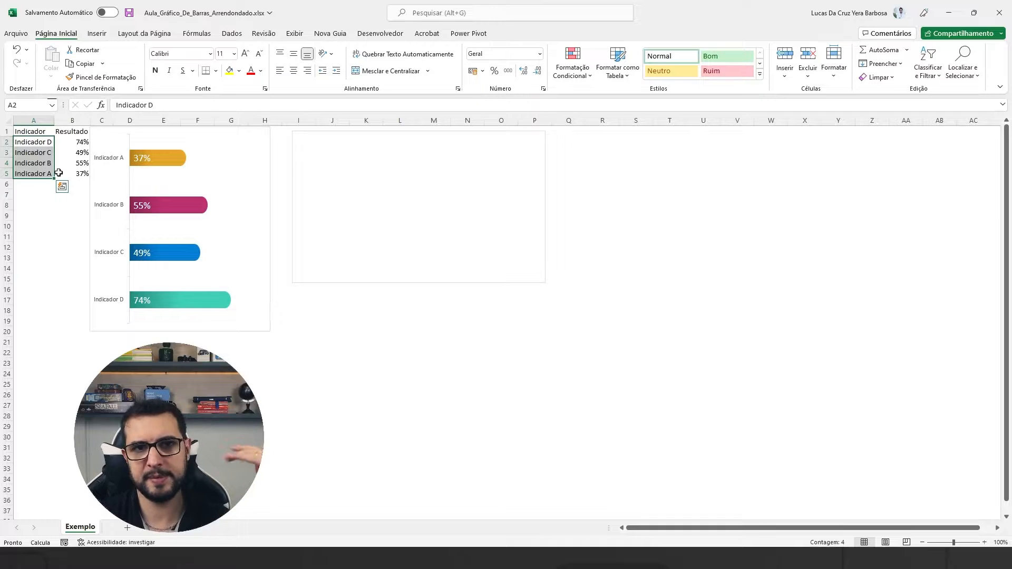
{"action": "left_click_drag", "start_coordinate": [74, 142], "coordinate": [75, 176]}
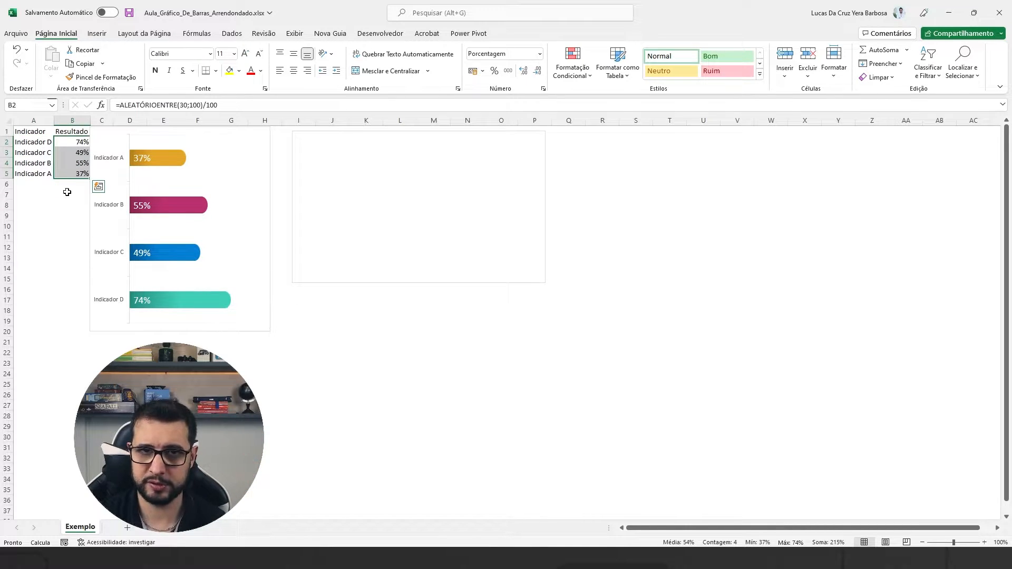
{"action": "left_click", "coordinate": [67, 193]}
{"action": "key", "text": "F9"}
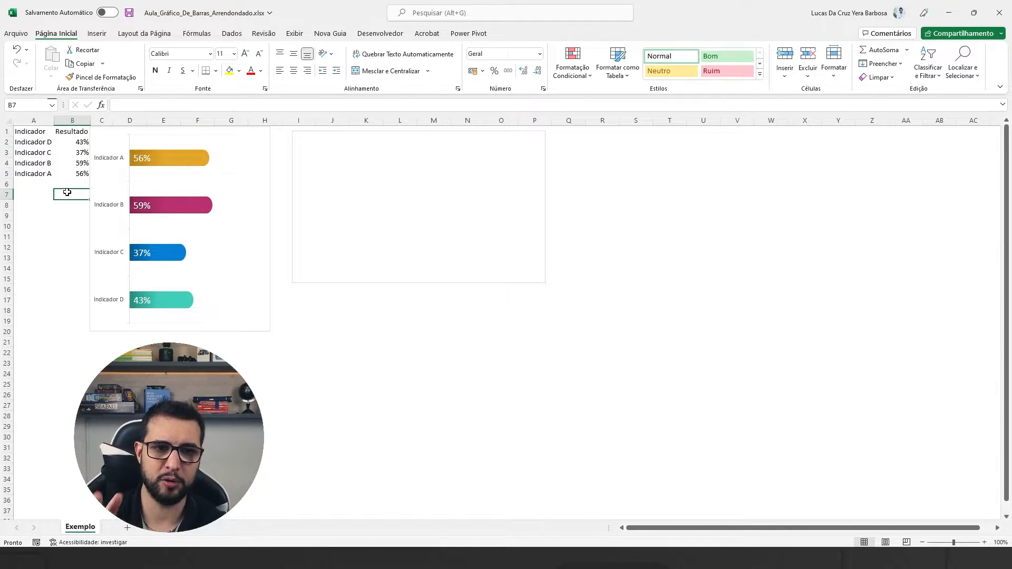
Add a data series to the empty chart, taking the series name from cell B1.
{"action": "left_click", "coordinate": [330, 159]}
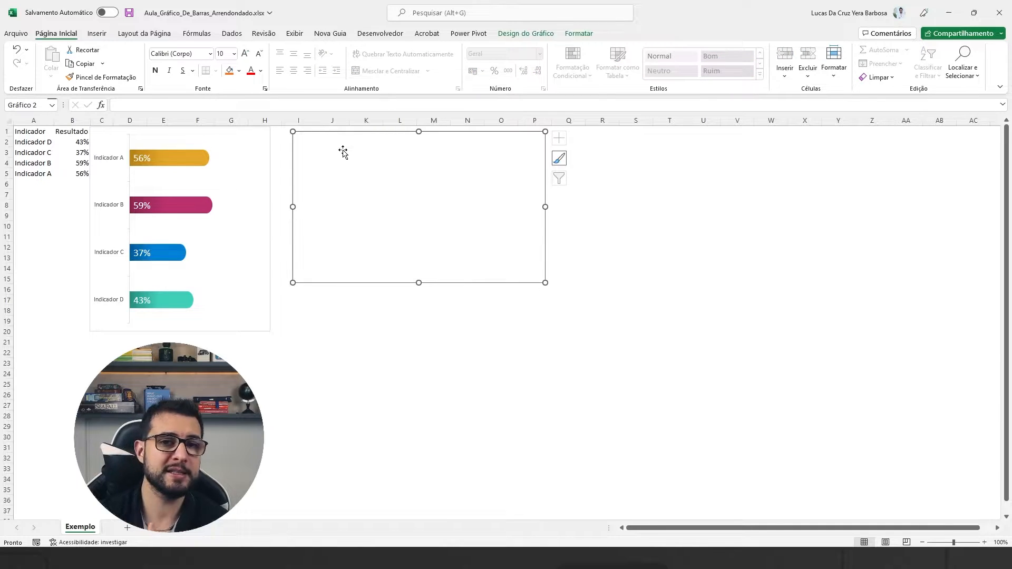
{"action": "right_click", "coordinate": [323, 140]}
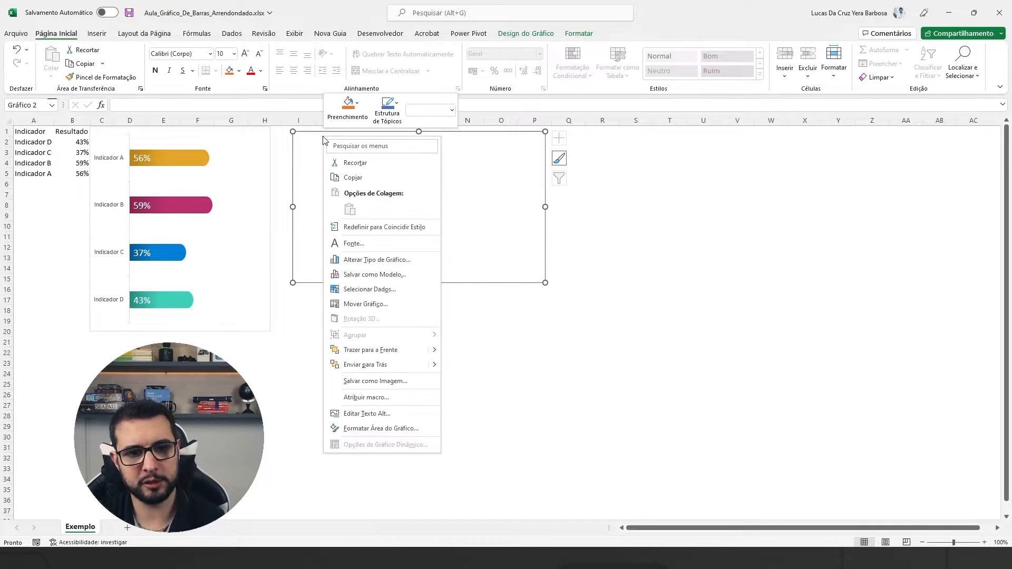
{"action": "left_click", "coordinate": [379, 291]}
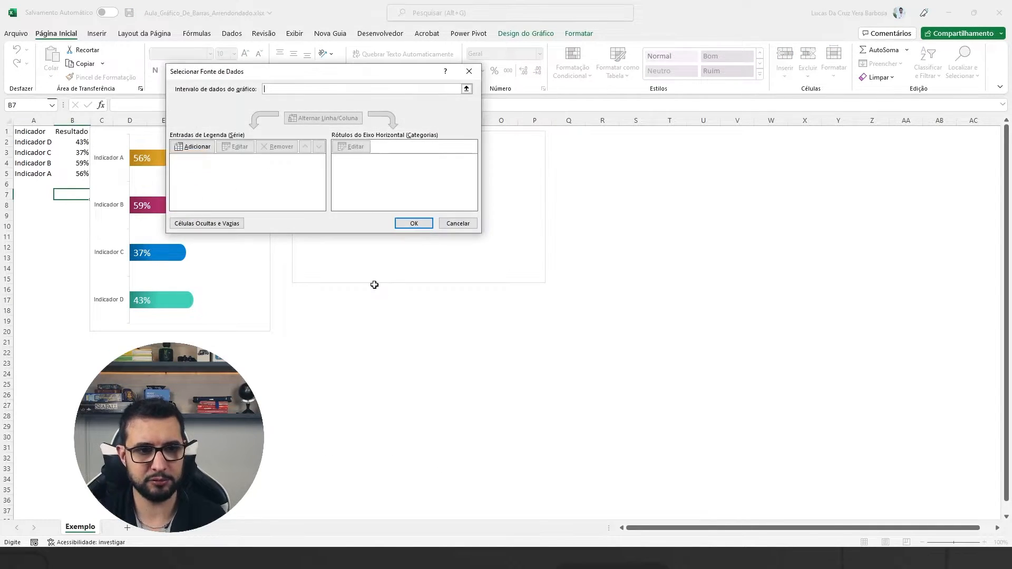
{"action": "left_click_drag", "start_coordinate": [246, 74], "coordinate": [206, 40]}
{"action": "left_click", "coordinate": [146, 112]}
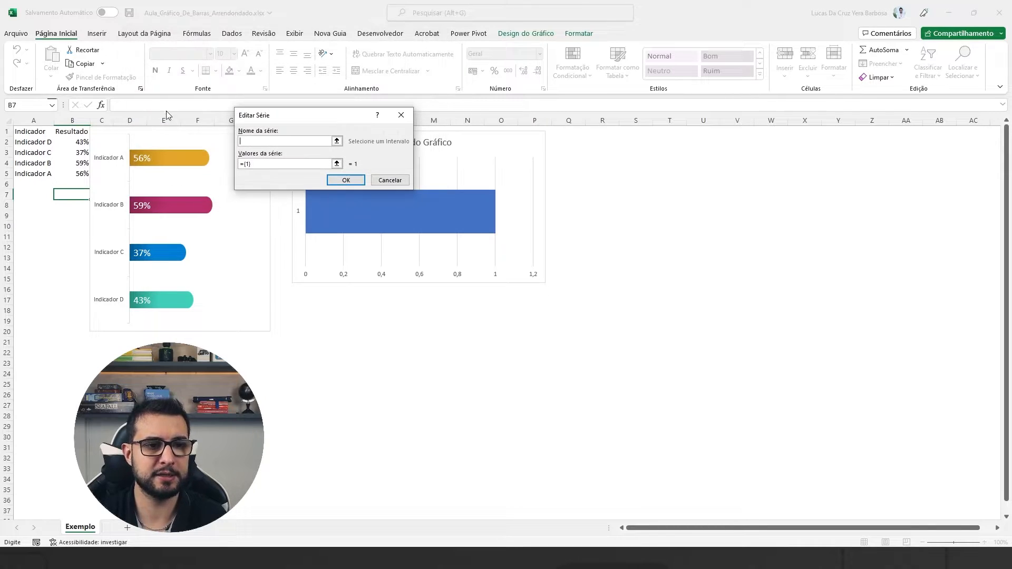
{"action": "left_click", "coordinate": [336, 141]}
{"action": "left_click", "coordinate": [68, 131]}
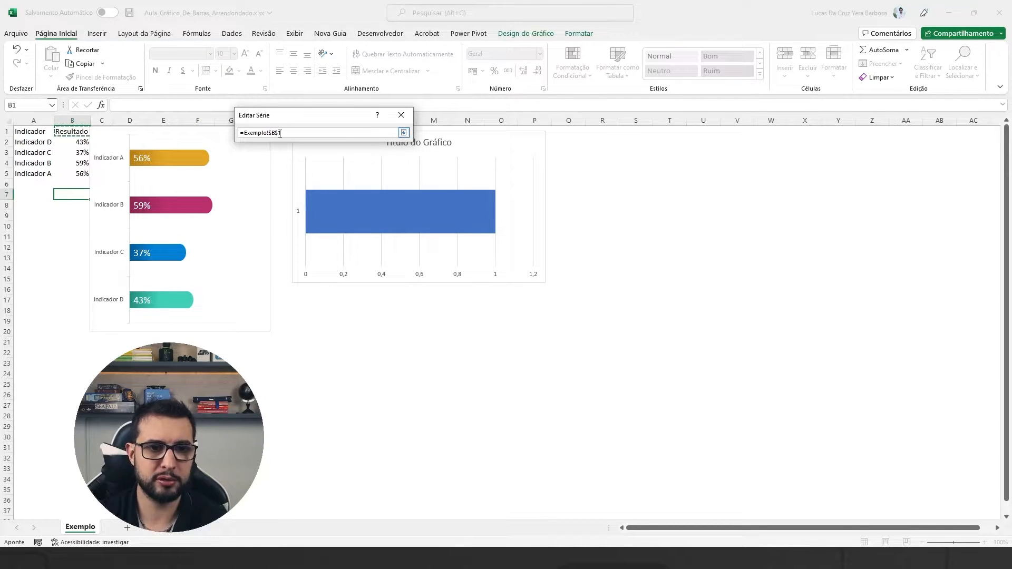
{"action": "left_click", "coordinate": [403, 132]}
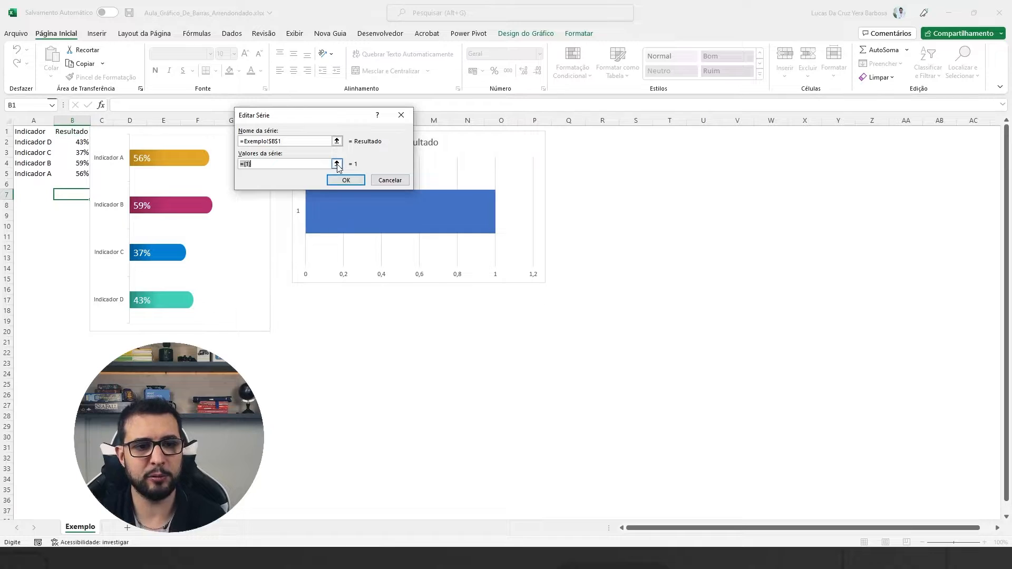
Set the new series' values to the range B2:B5 on the Exemplo sheet.
{"action": "left_click", "coordinate": [336, 164]}
{"action": "left_click_drag", "start_coordinate": [77, 142], "coordinate": [75, 172]}
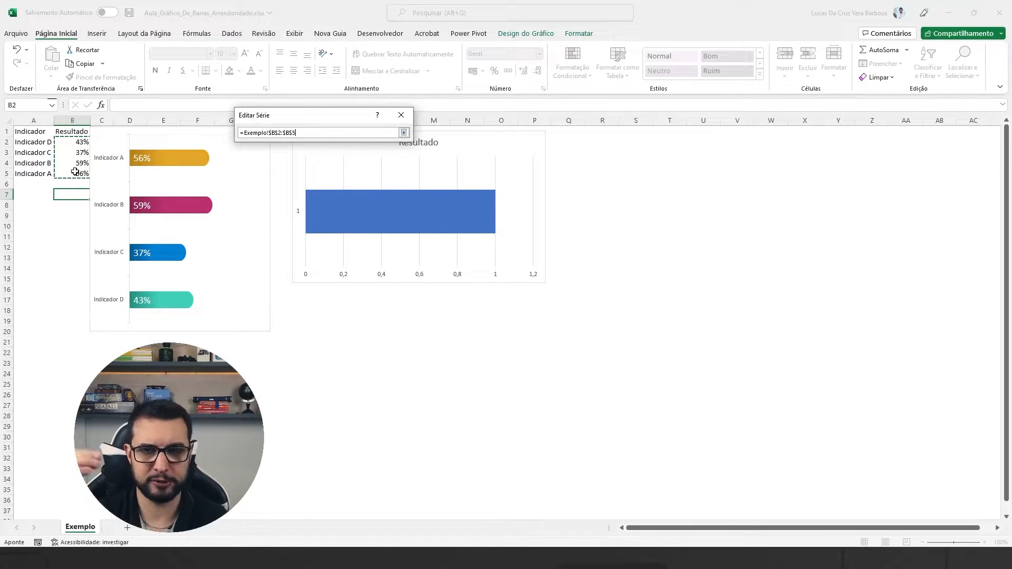
{"action": "key", "text": "Return"}
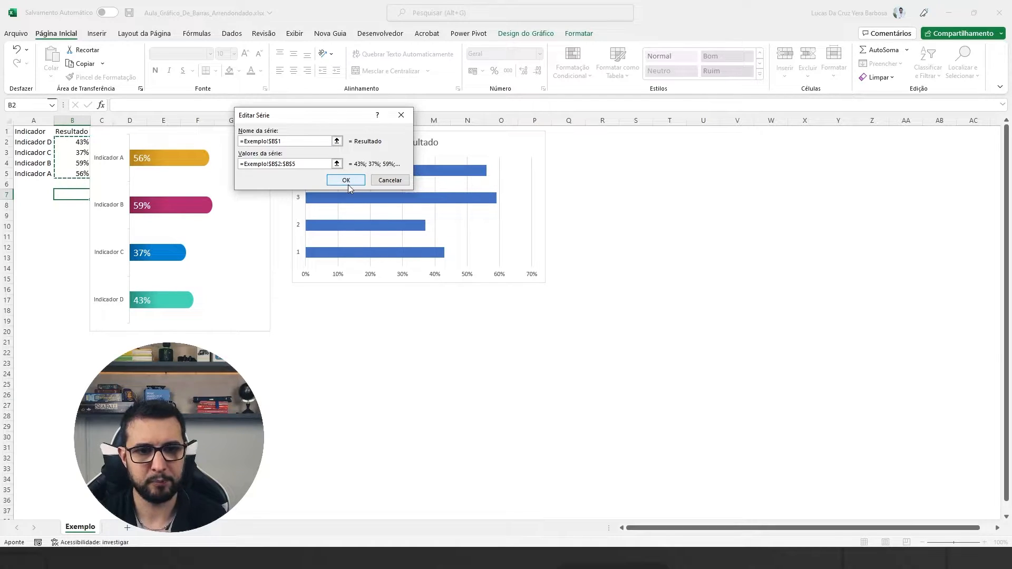
{"action": "left_click", "coordinate": [346, 180]}
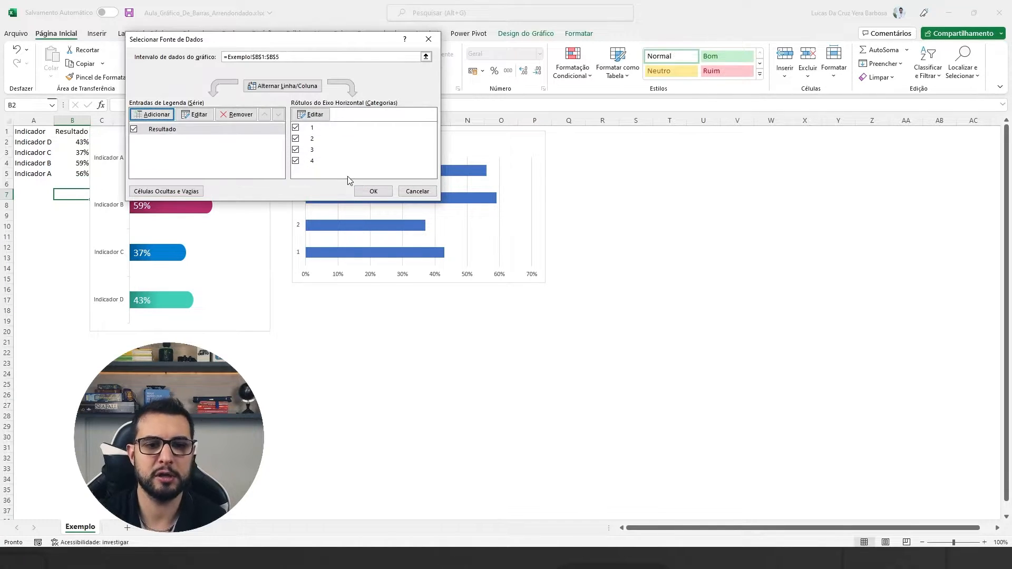
Set the horizontal axis labels to the indicator names in A2:A5 and apply the chart's data source.
{"action": "left_click_drag", "start_coordinate": [323, 39], "coordinate": [575, 38]}
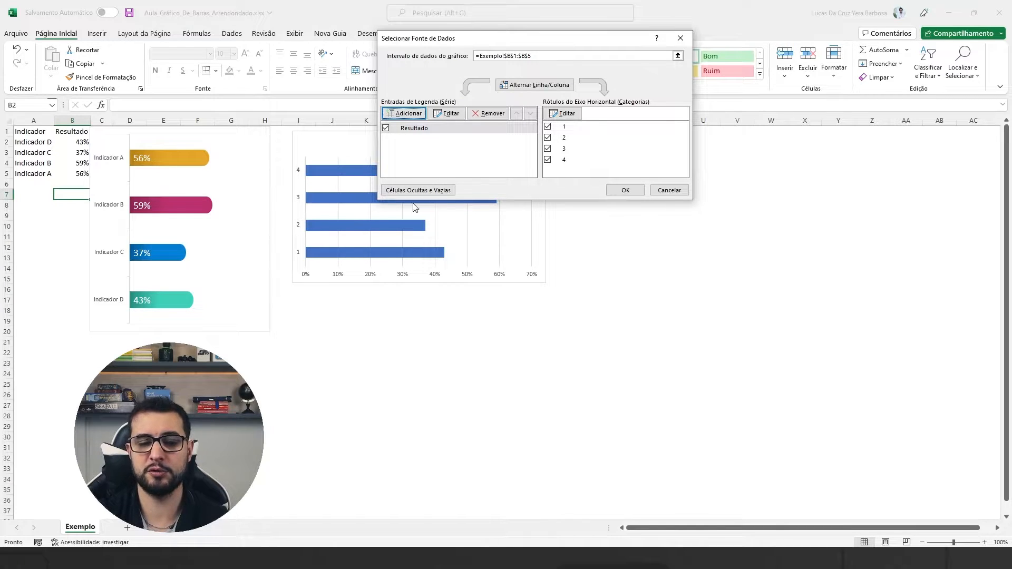
{"action": "left_click", "coordinate": [567, 114]}
{"action": "left_click", "coordinate": [337, 153]}
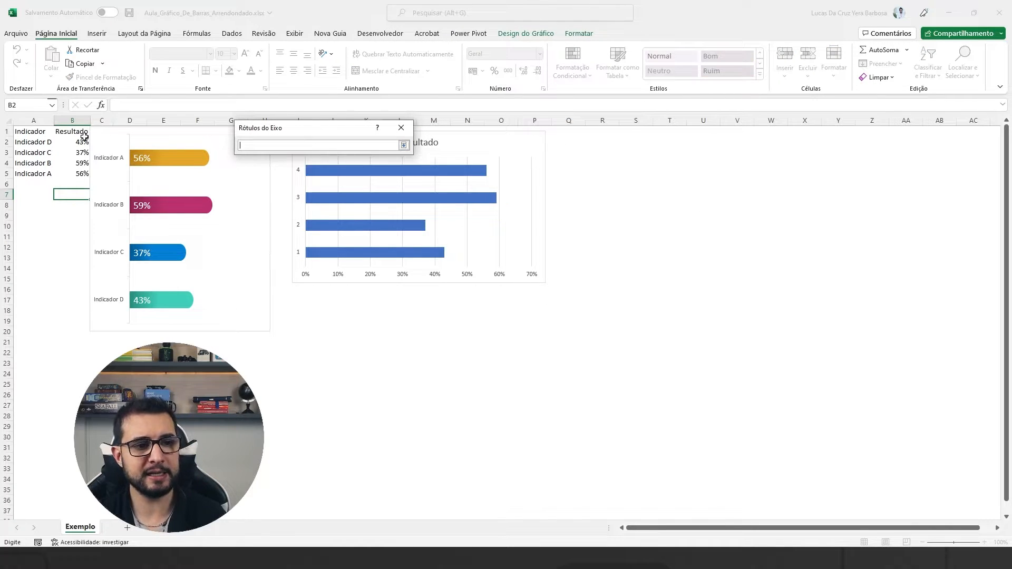
{"action": "left_click_drag", "start_coordinate": [31, 145], "coordinate": [32, 175]}
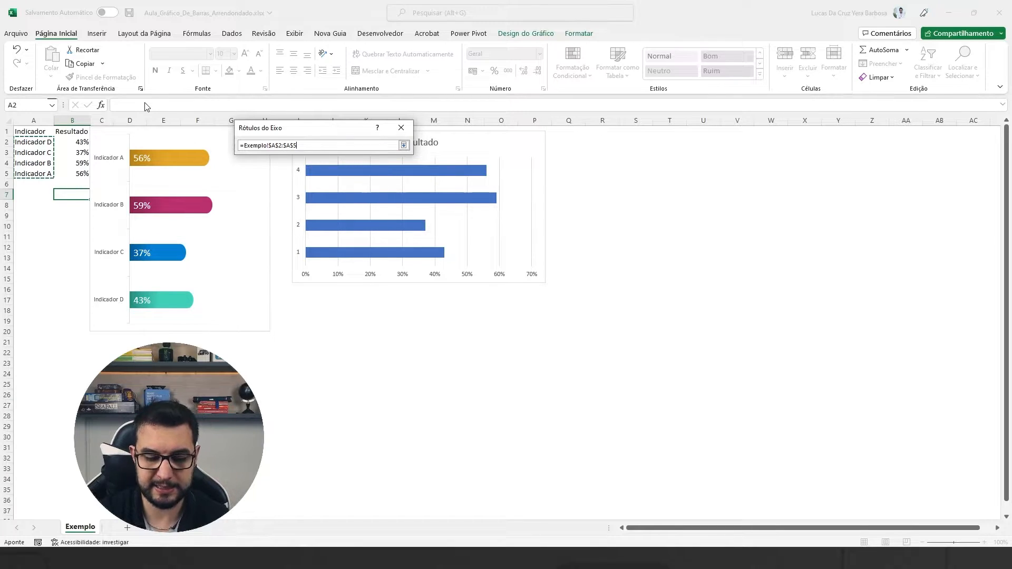
{"action": "key", "text": "Return"}
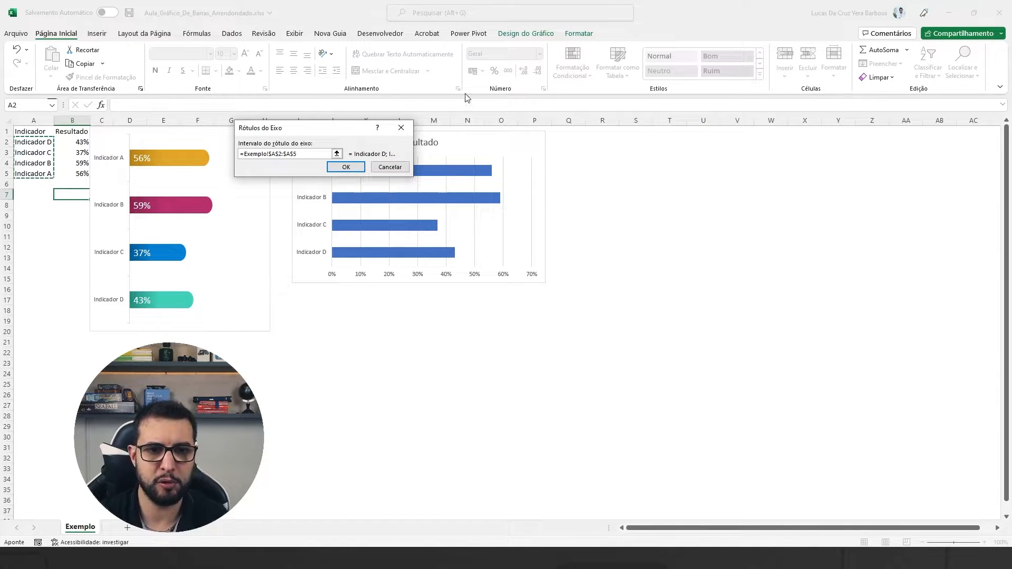
{"action": "left_click", "coordinate": [346, 167]}
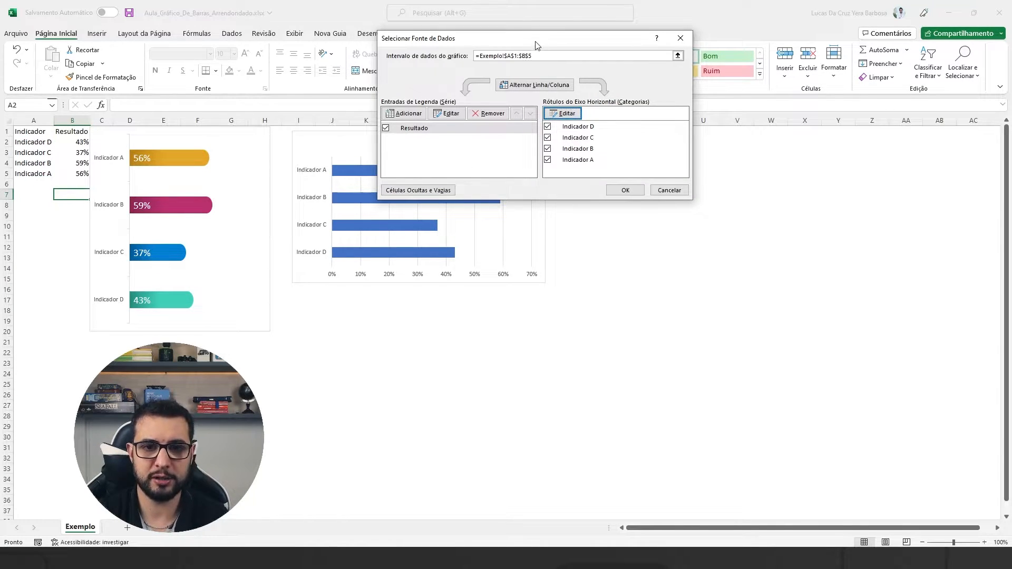
{"action": "left_click_drag", "start_coordinate": [535, 44], "coordinate": [746, 45]}
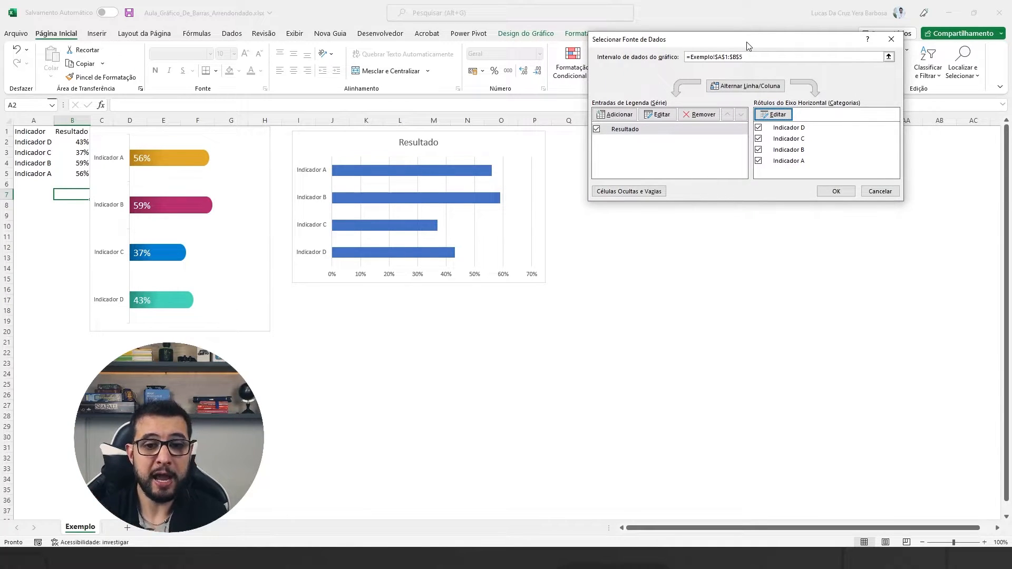
{"action": "left_click", "coordinate": [836, 190]}
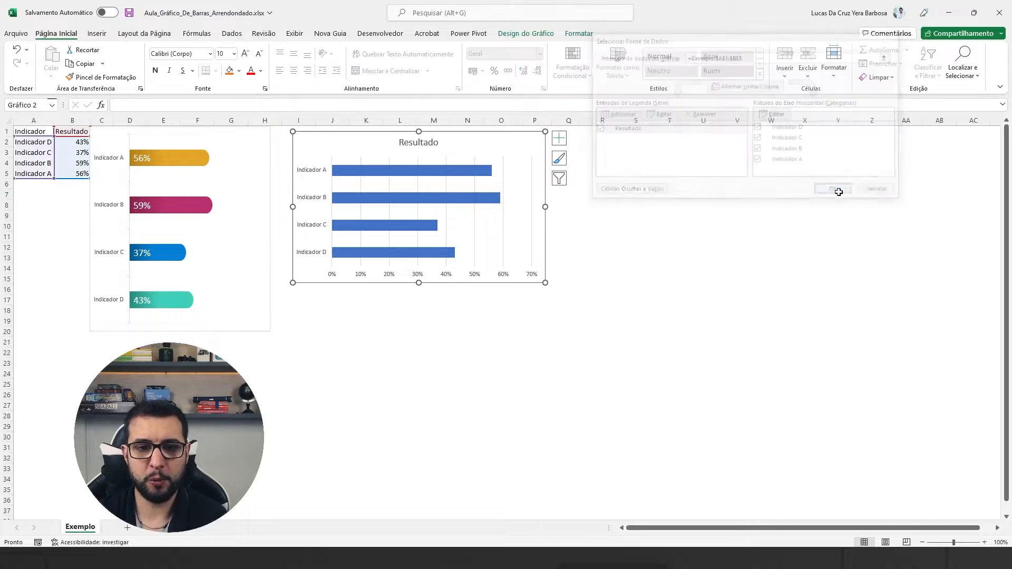
Shift the new chart and the example chart sideways to uncover column C beside the results.
{"action": "left_click_drag", "start_coordinate": [326, 135], "coordinate": [363, 138]}
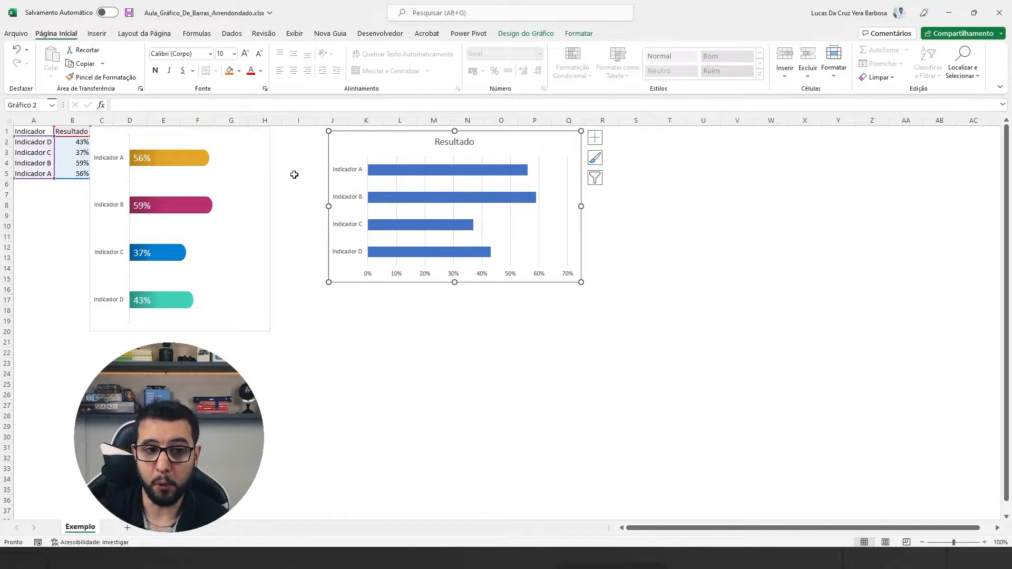
{"action": "left_click", "coordinate": [296, 156]}
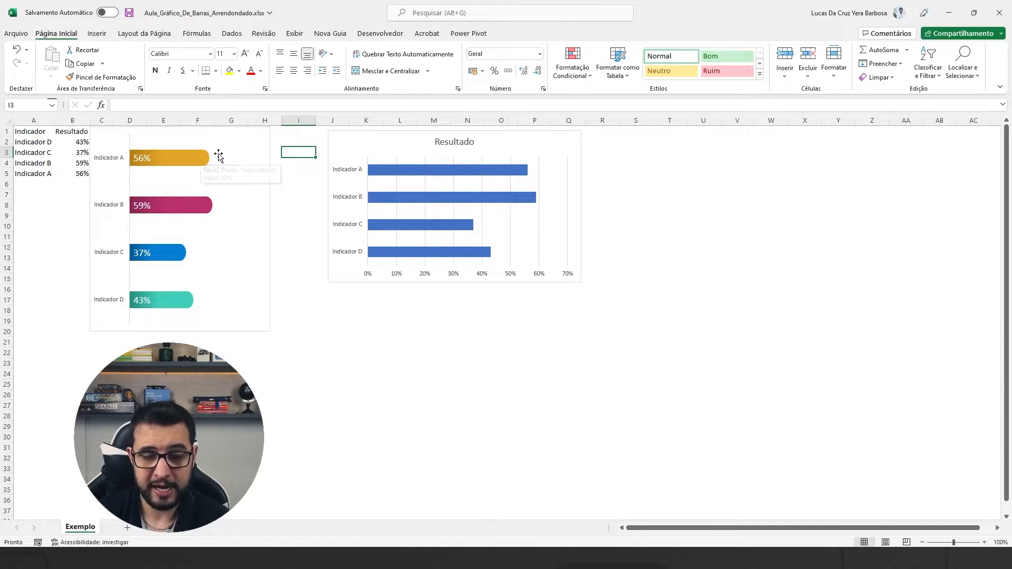
{"action": "left_click", "coordinate": [265, 141]}
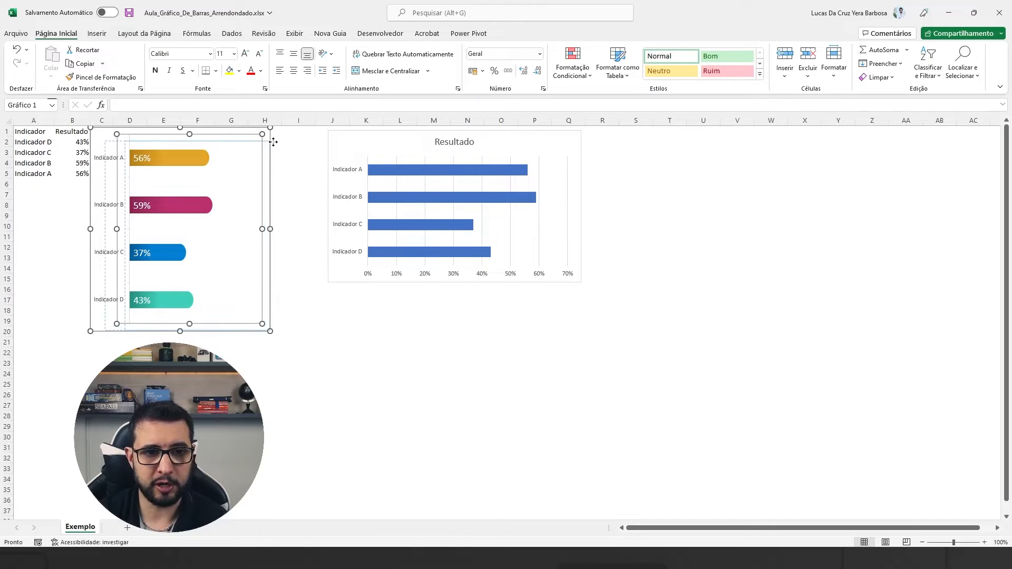
{"action": "left_click", "coordinate": [283, 134]}
{"action": "left_click_drag", "start_coordinate": [257, 129], "coordinate": [300, 132]}
Add a Ponta column in column C with 10% for each indicator in C2:C5.
{"action": "left_click", "coordinate": [103, 162]}
{"action": "left_click_drag", "start_coordinate": [105, 141], "coordinate": [106, 168]}
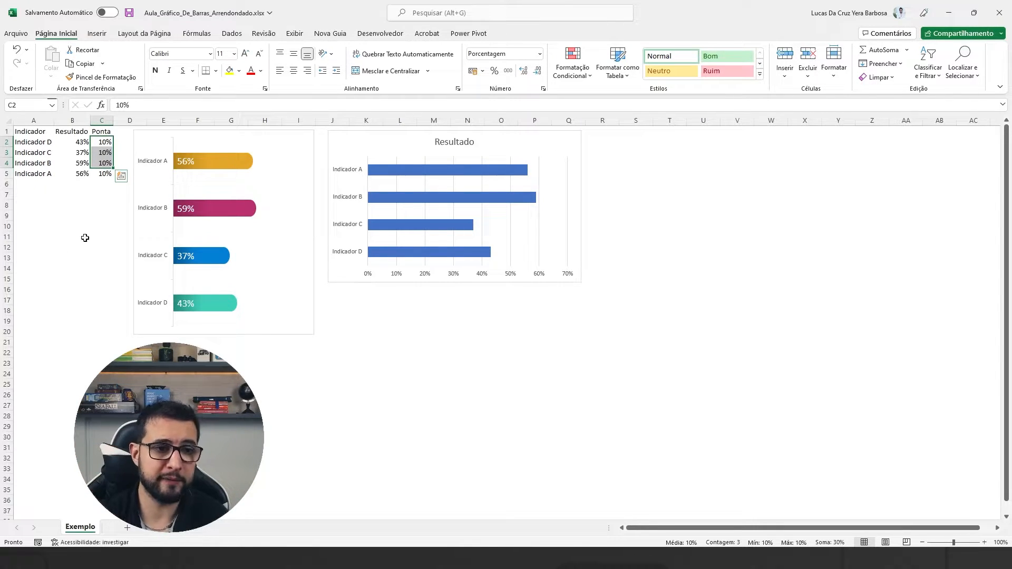
{"action": "left_click_drag", "start_coordinate": [105, 141], "coordinate": [105, 173]}
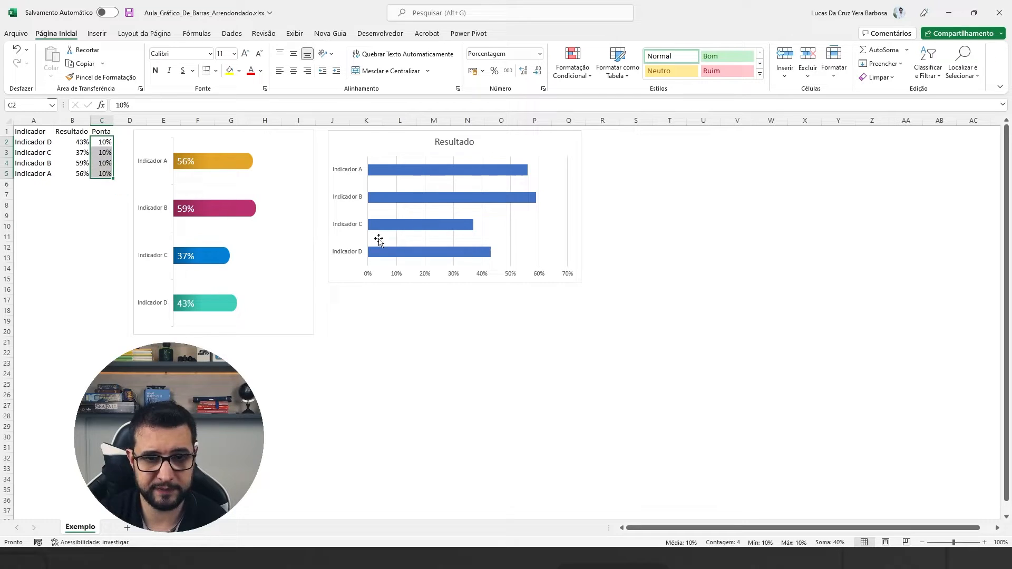
Resize the new Resultado chart to be narrower and taller, roughly matching the example chart's height.
{"action": "left_click", "coordinate": [569, 141]}
{"action": "left_click", "coordinate": [582, 287]}
{"action": "left_click", "coordinate": [574, 154]}
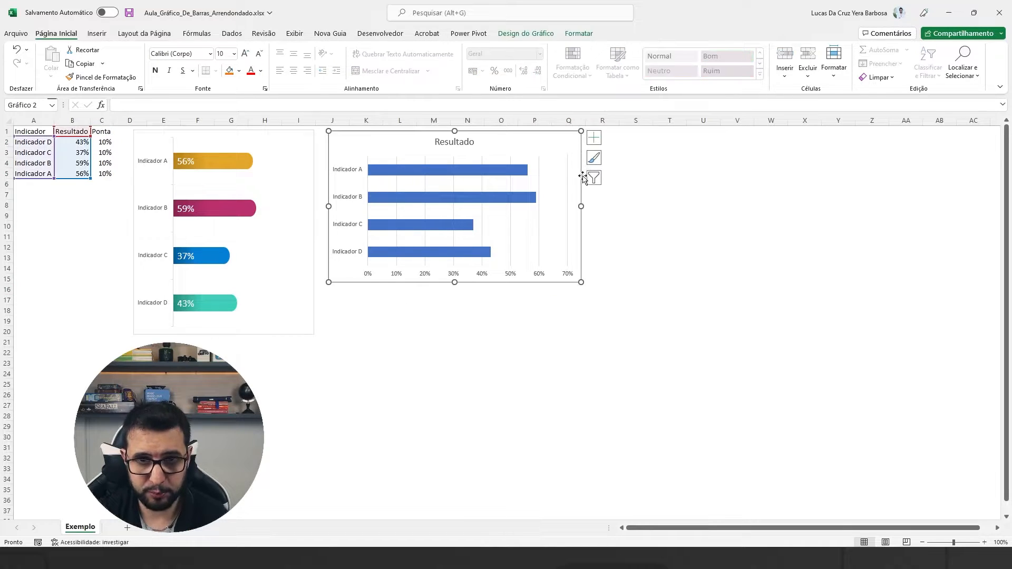
{"action": "left_click_drag", "start_coordinate": [580, 282], "coordinate": [545, 339]}
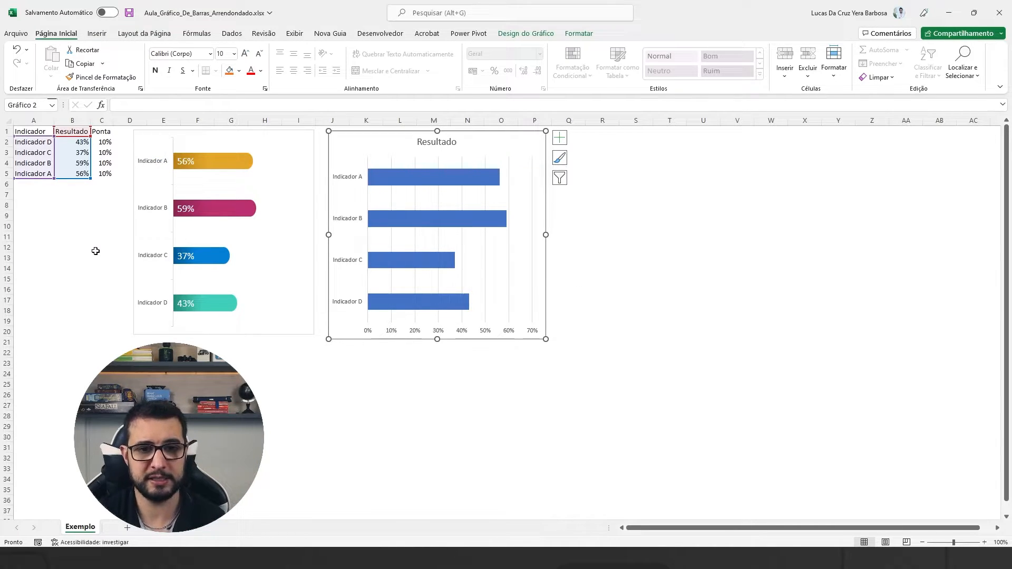
Add a new series to the new chart's data source, taking its name from cell C1 (Ponta).
{"action": "left_click", "coordinate": [95, 223]}
{"action": "left_click", "coordinate": [366, 138]}
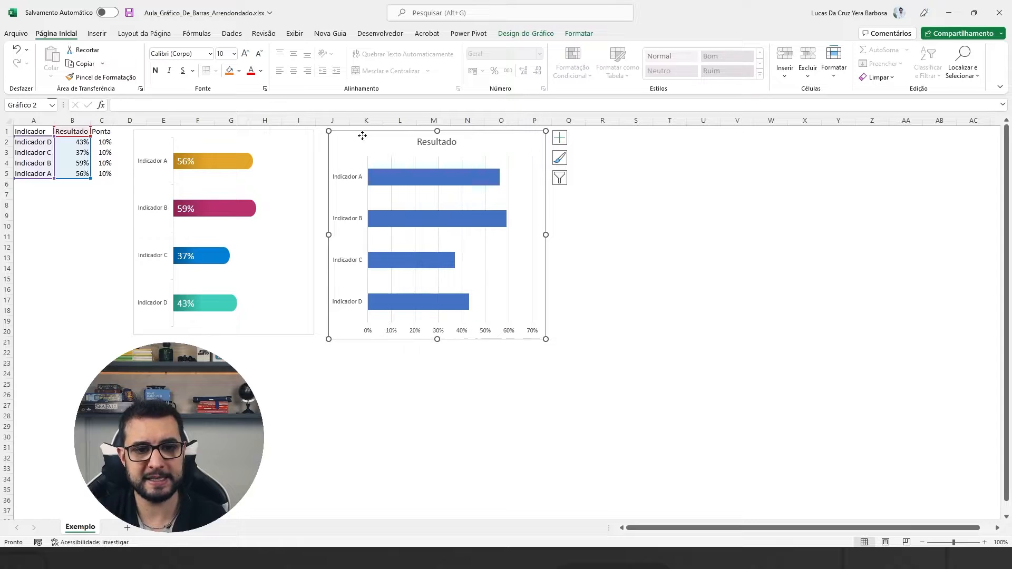
{"action": "right_click", "coordinate": [364, 139]}
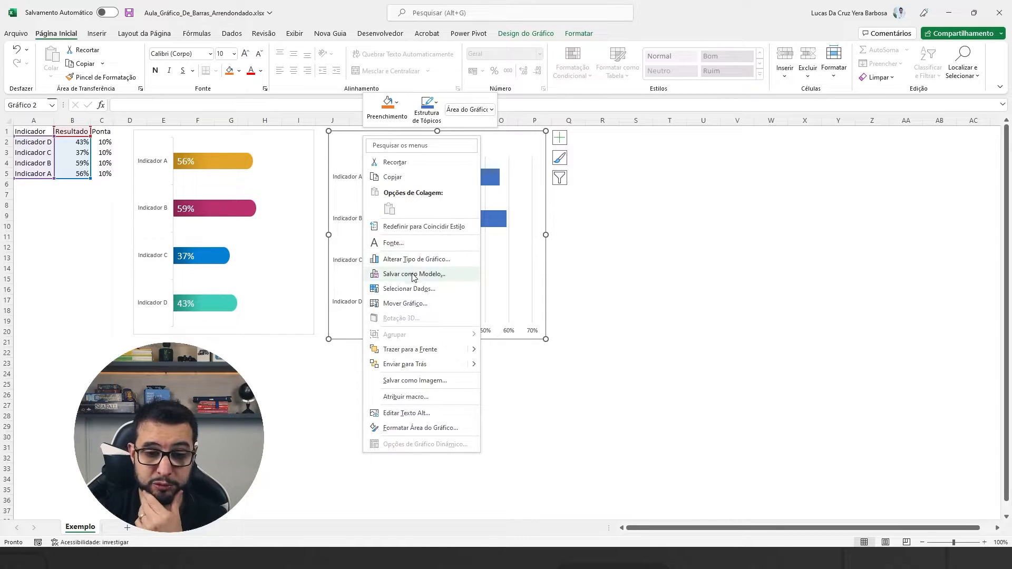
{"action": "left_click", "coordinate": [412, 293]}
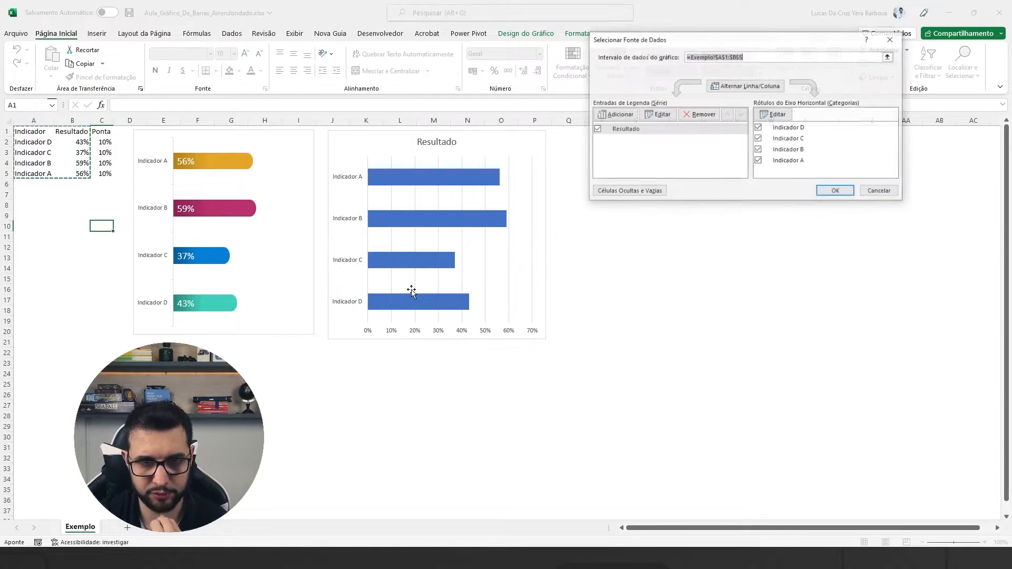
{"action": "left_click_drag", "start_coordinate": [646, 38], "coordinate": [318, 29]}
{"action": "left_click", "coordinate": [283, 105]}
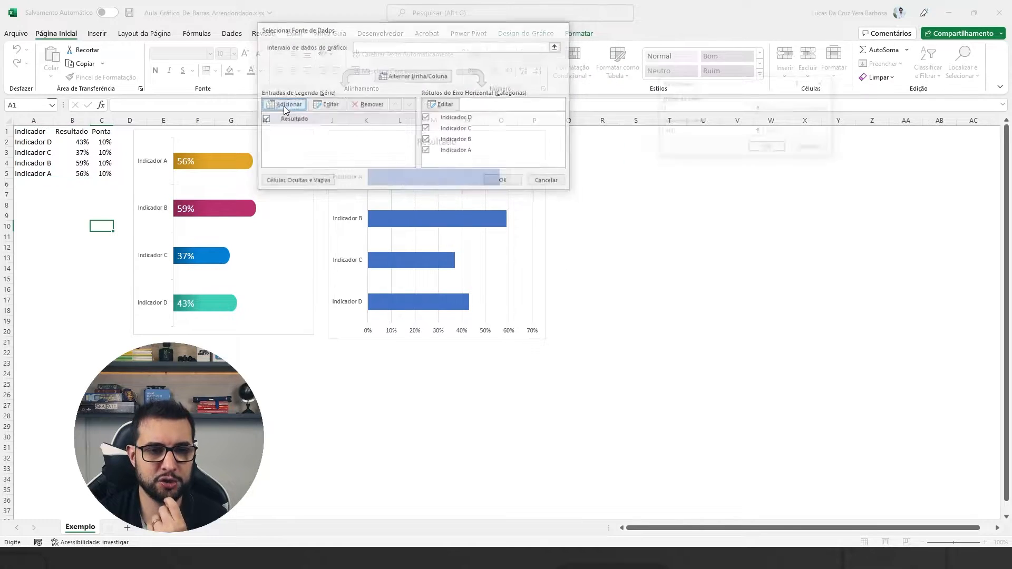
{"action": "left_click", "coordinate": [820, 102]}
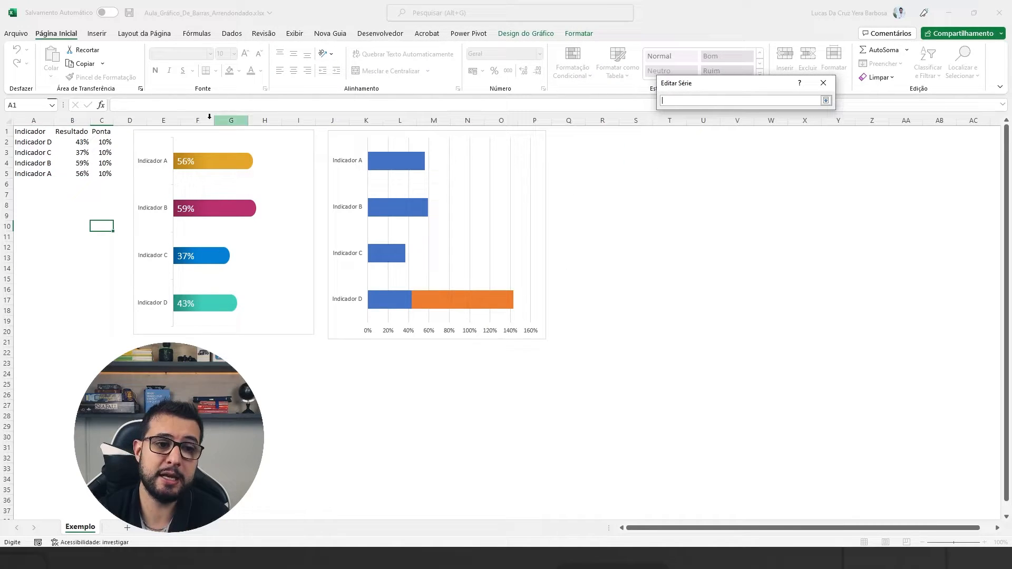
{"action": "left_click", "coordinate": [108, 131]}
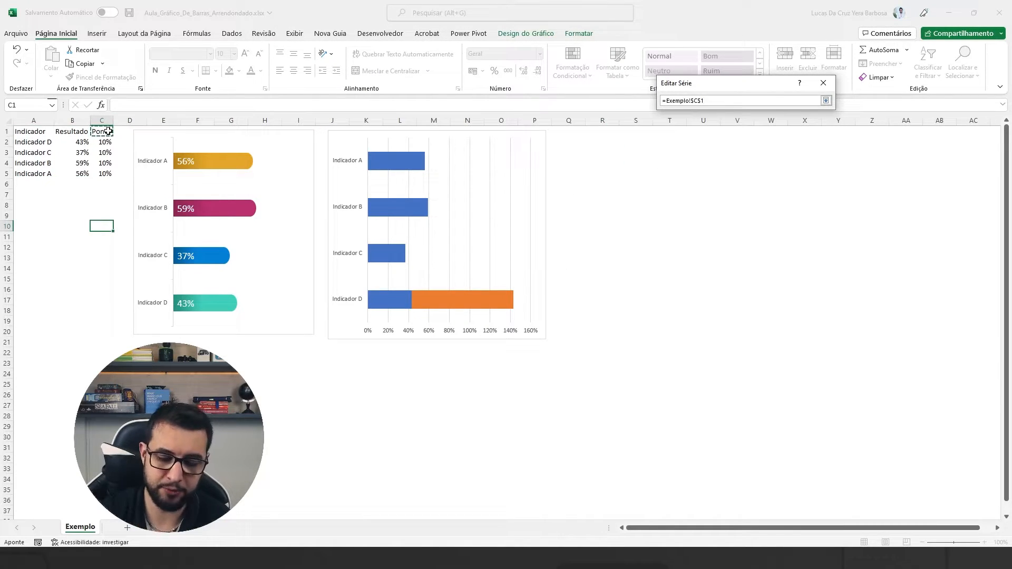
{"action": "key", "text": "Return"}
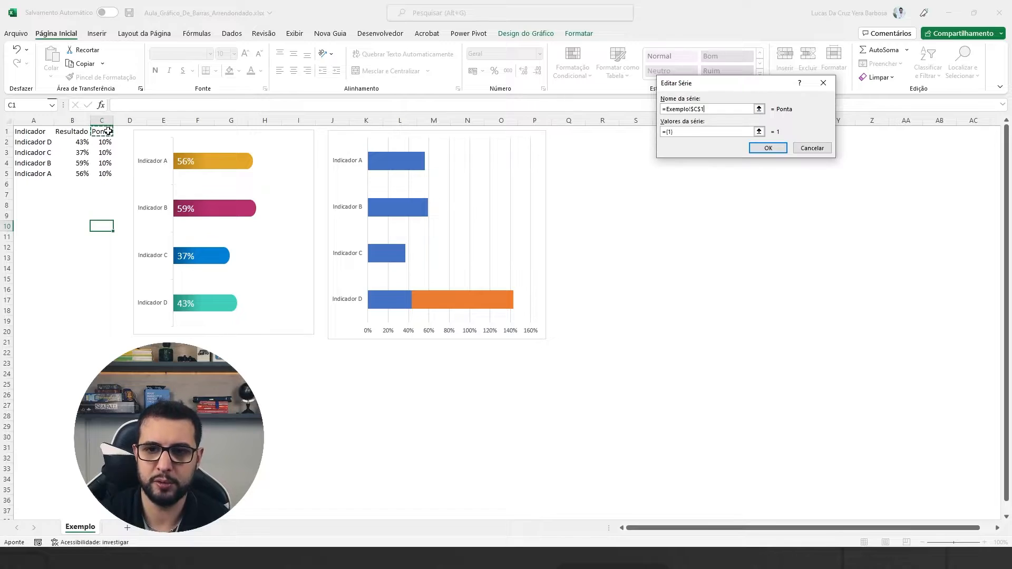
Set the Ponta series' values to C2:C5 on the Exemplo sheet and apply the chart's data source.
{"action": "left_click", "coordinate": [759, 132]}
{"action": "left_click_drag", "start_coordinate": [102, 142], "coordinate": [102, 172]}
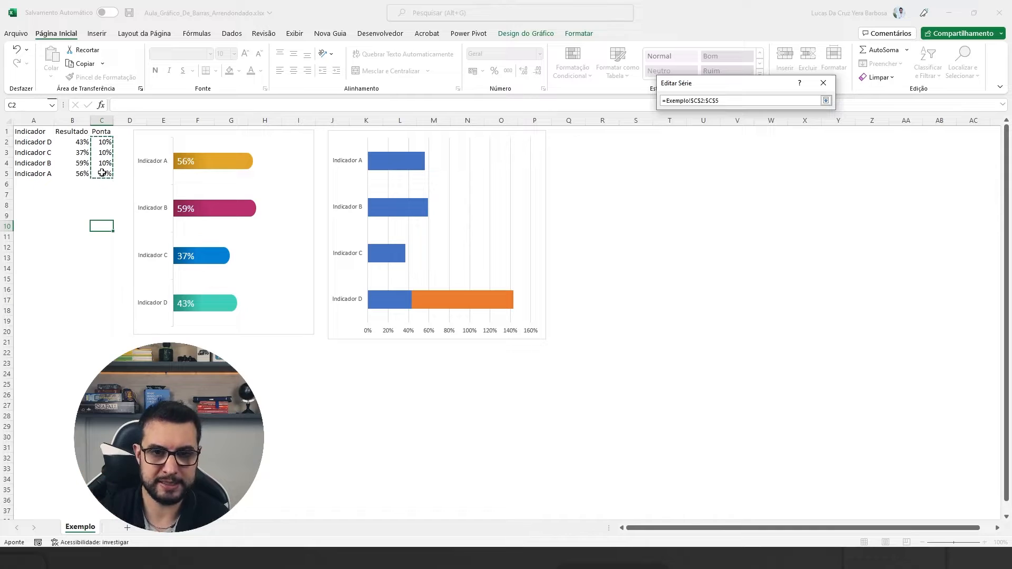
{"action": "key", "text": "Return"}
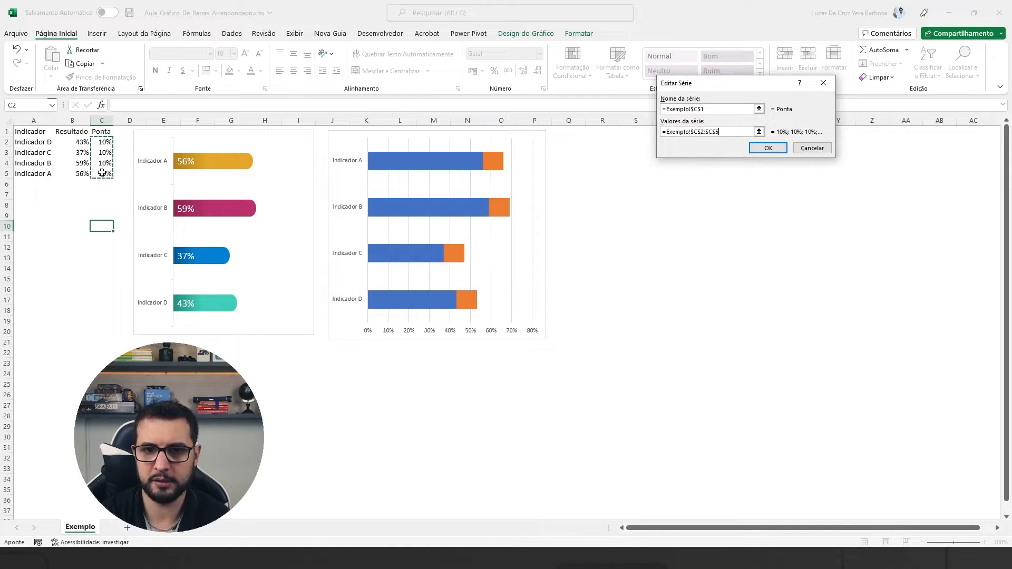
{"action": "left_click", "coordinate": [767, 148]}
{"action": "left_click", "coordinate": [500, 182]}
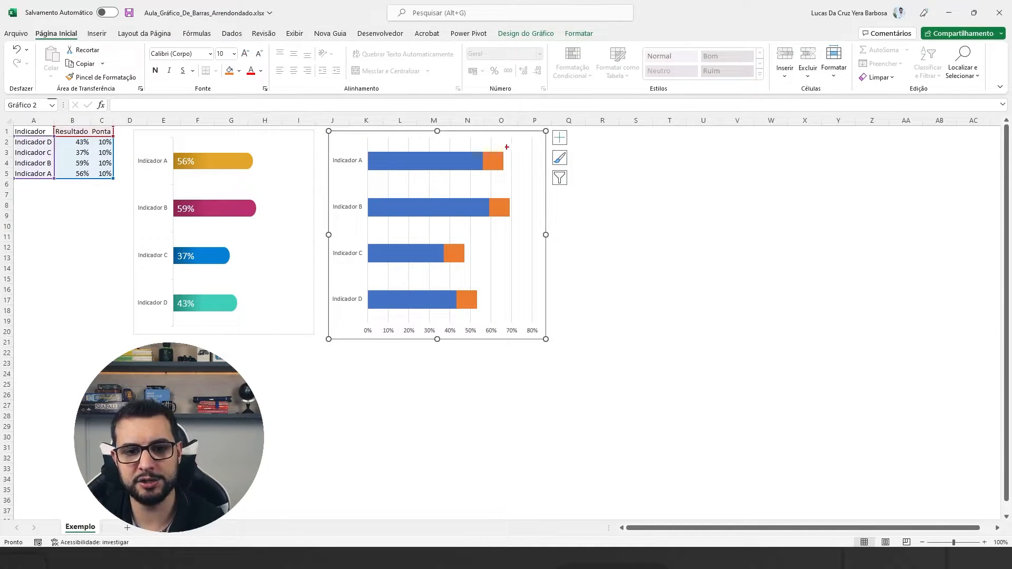
{"action": "left_click_drag", "start_coordinate": [500, 119], "coordinate": [492, 151]}
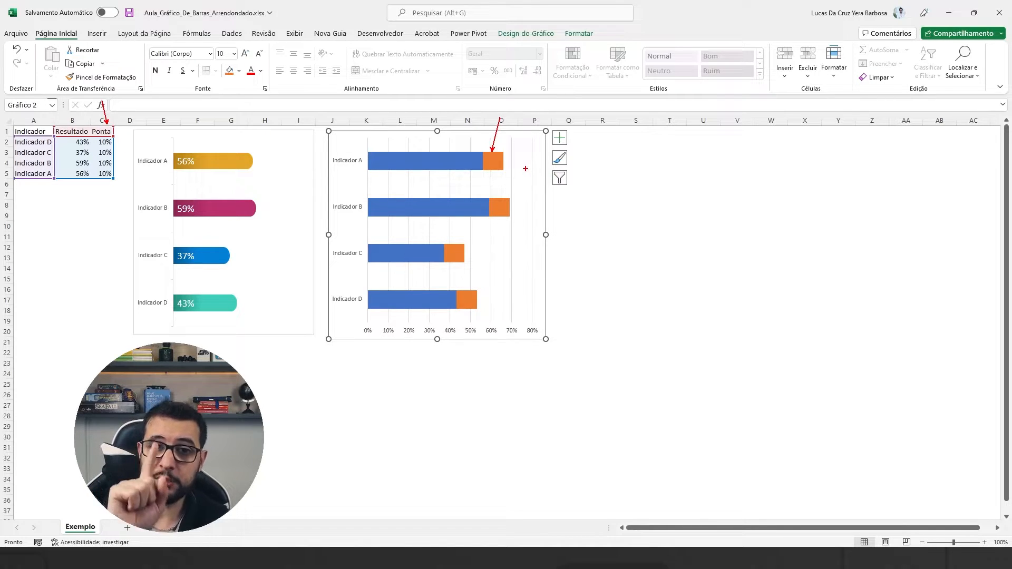
{"action": "left_click", "coordinate": [638, 185]}
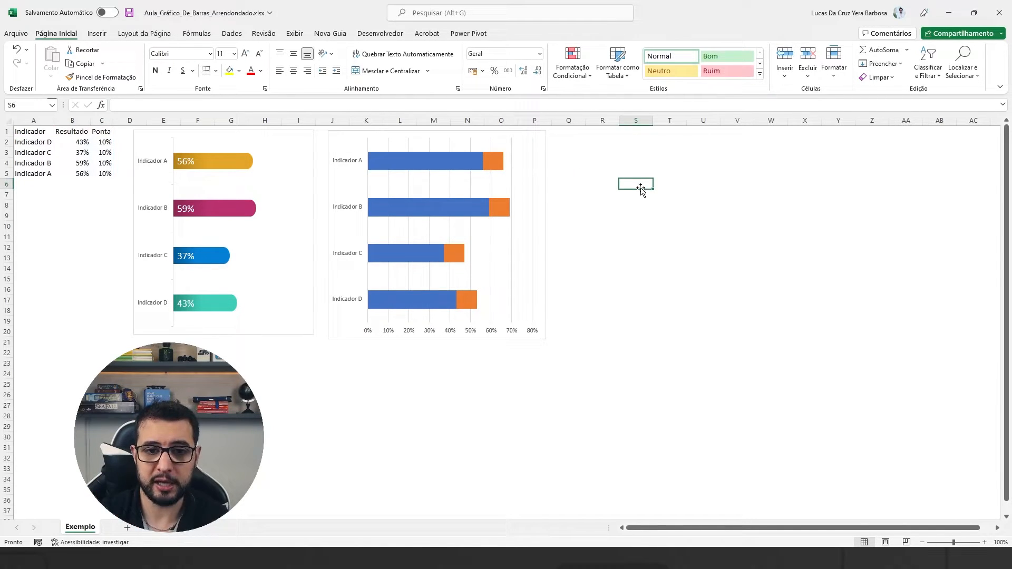
{"action": "left_click", "coordinate": [495, 164]}
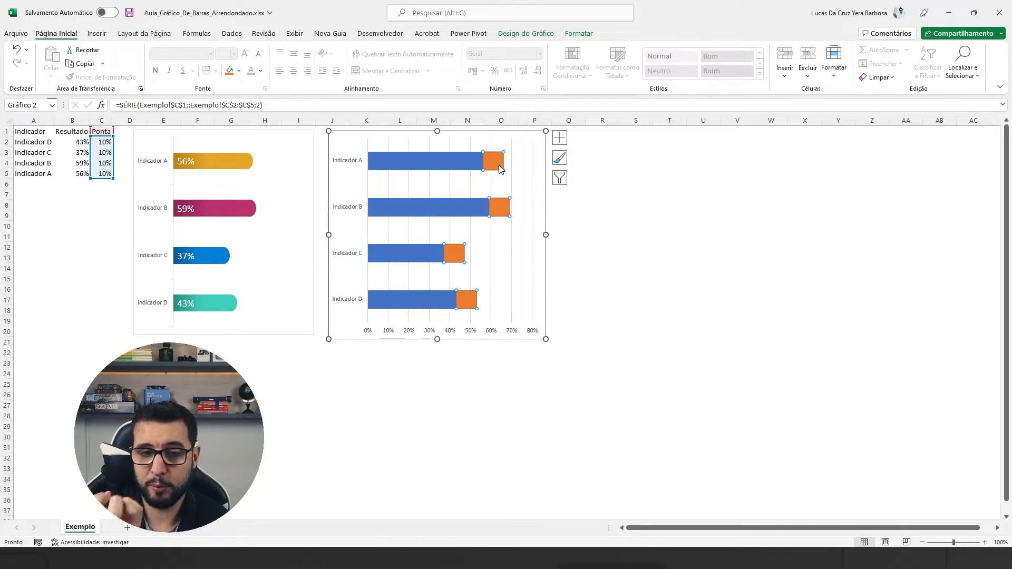
{"action": "left_click", "coordinate": [606, 182]}
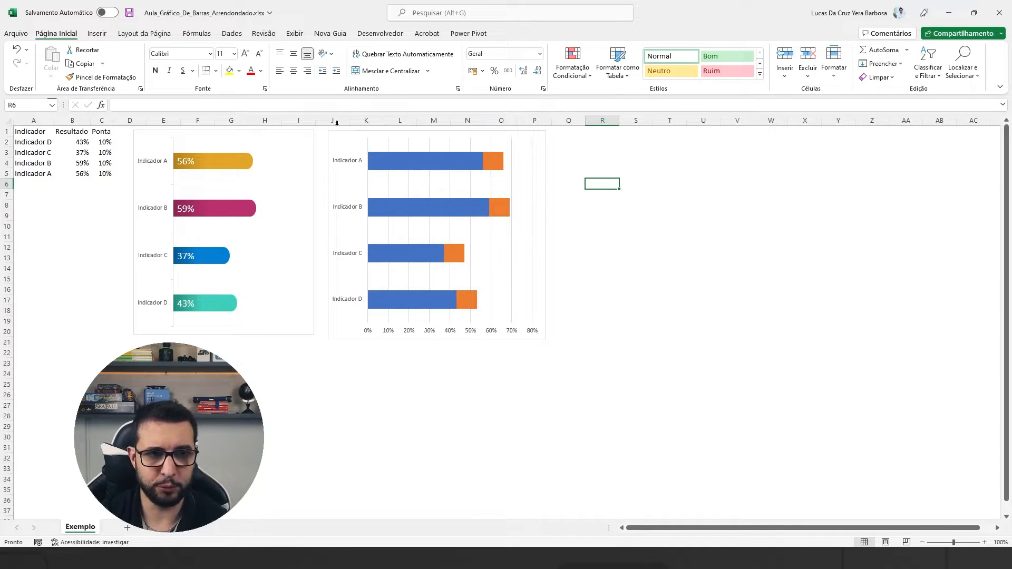
Draw a D-shaped flowchart shape of about 1.7 by 1.7 cm beside the new chart.
{"action": "left_click", "coordinate": [104, 37]}
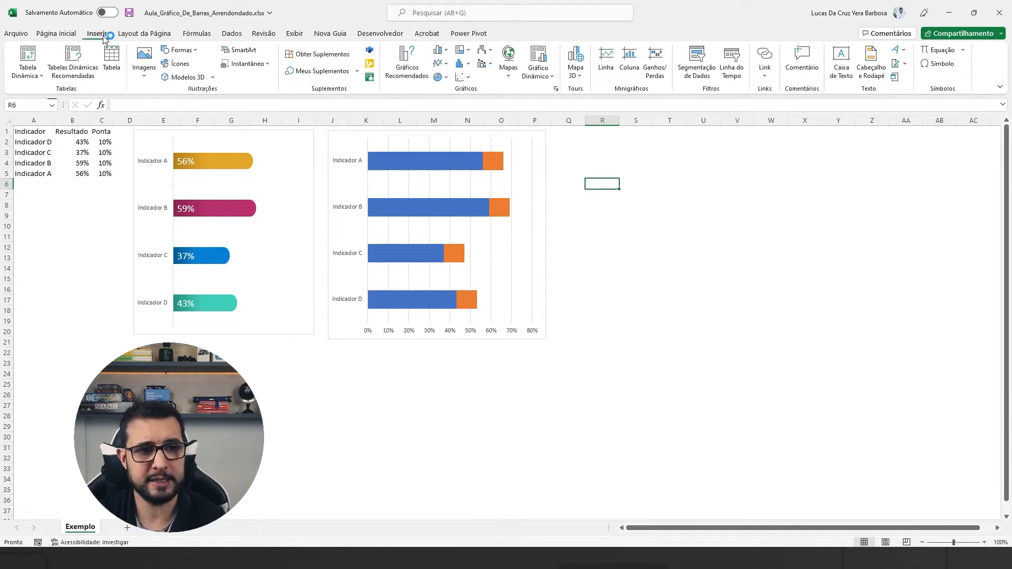
{"action": "left_click", "coordinate": [181, 49]}
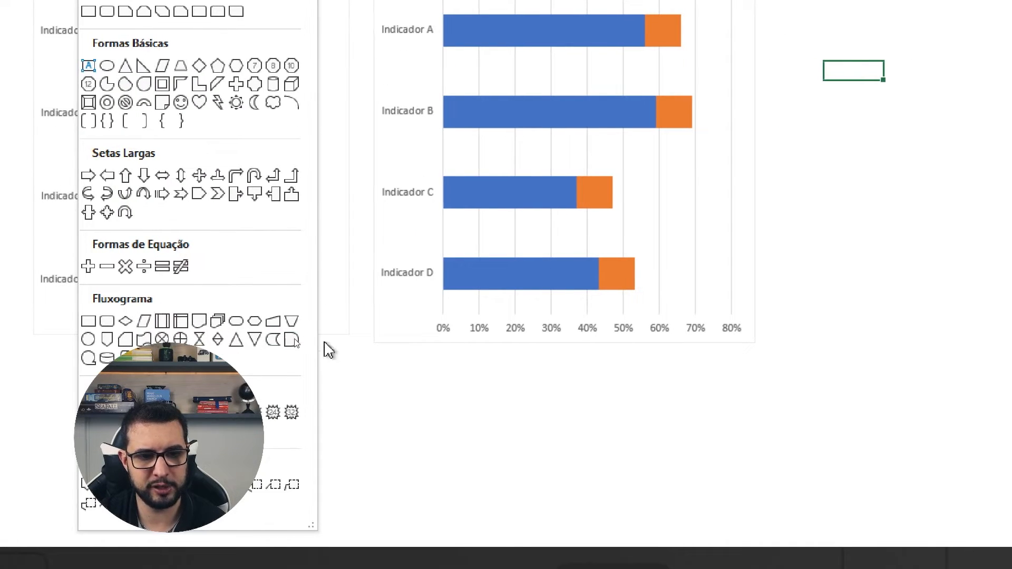
{"action": "left_click", "coordinate": [287, 341]}
{"action": "left_click_drag", "start_coordinate": [759, 34], "coordinate": [820, 93]}
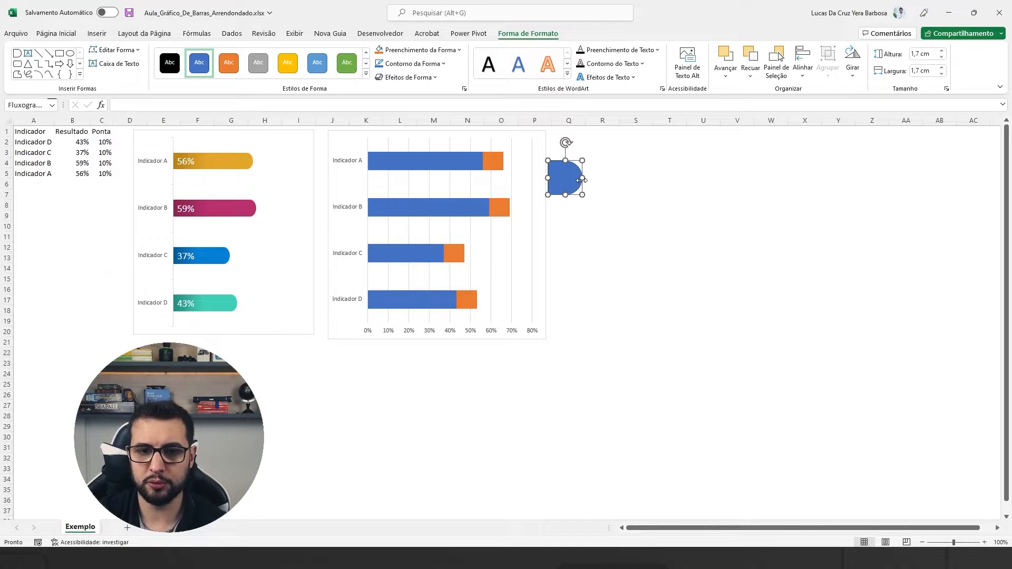
{"action": "left_click_drag", "start_coordinate": [568, 178], "coordinate": [584, 165]}
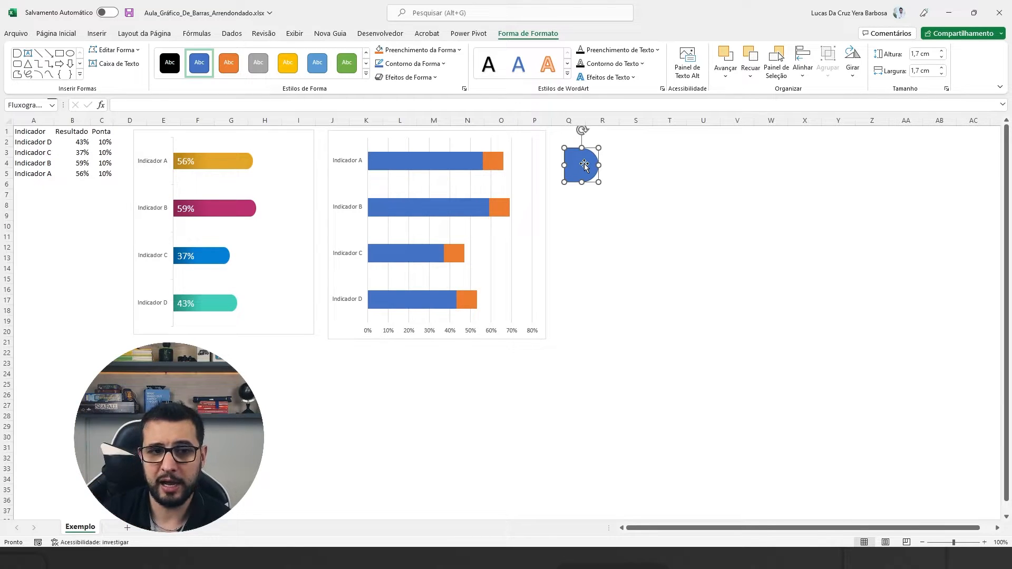
Remove the D-shaped shape's outline and fill it with the golden yellow used for Indicador A in the example.
{"action": "left_click", "coordinate": [420, 67]}
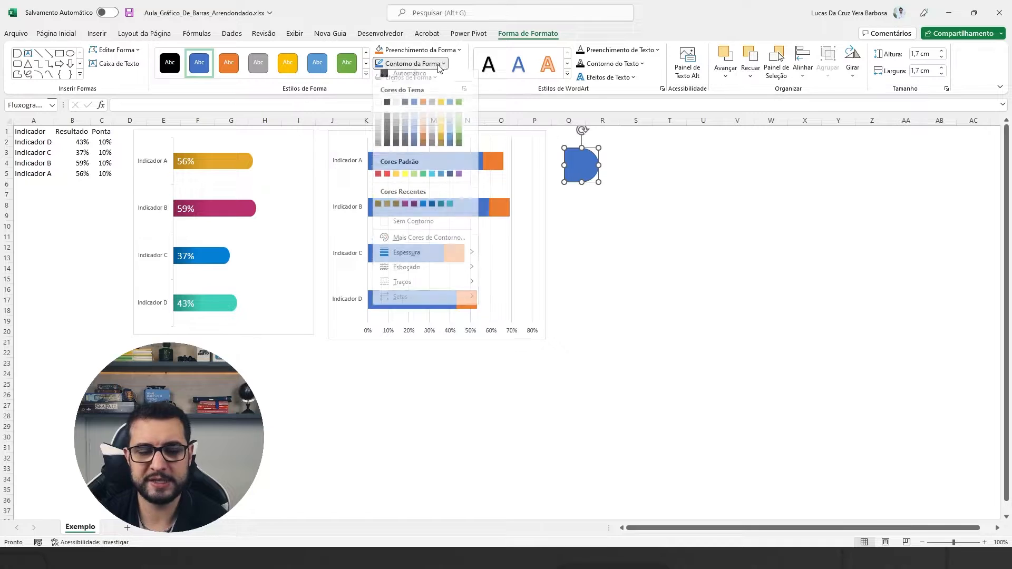
{"action": "left_click", "coordinate": [421, 226]}
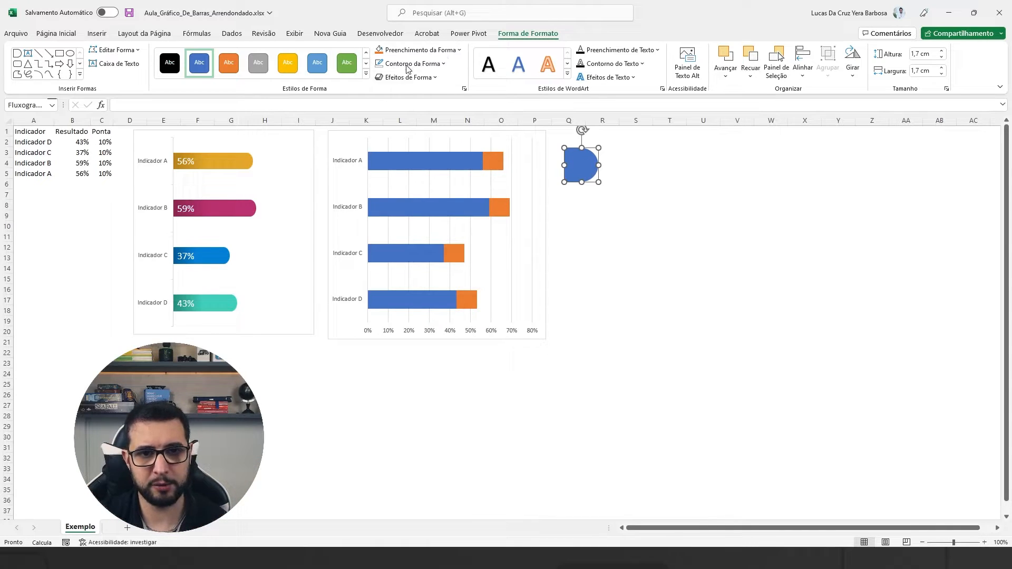
{"action": "left_click", "coordinate": [411, 50]}
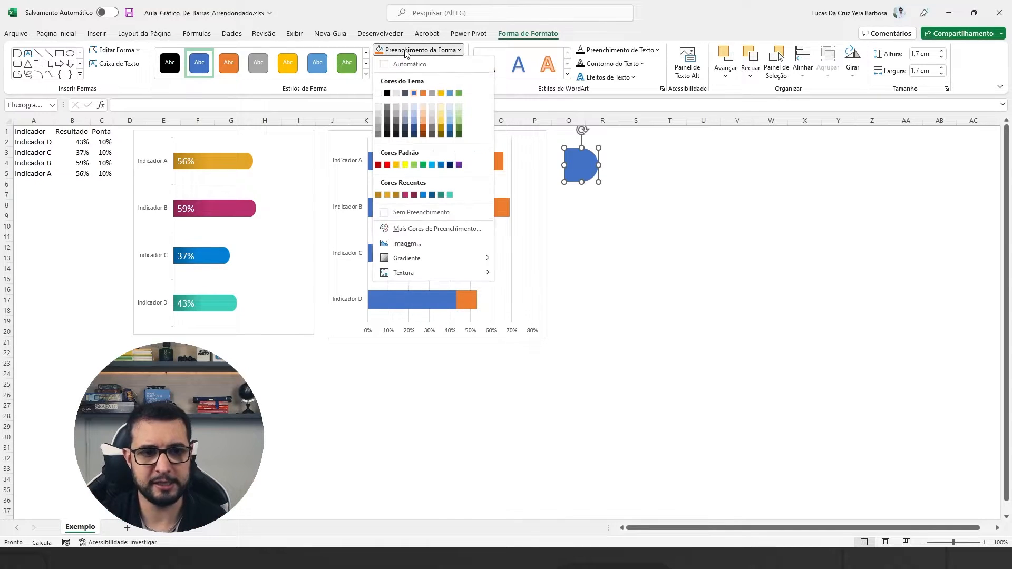
{"action": "left_click", "coordinate": [386, 194]}
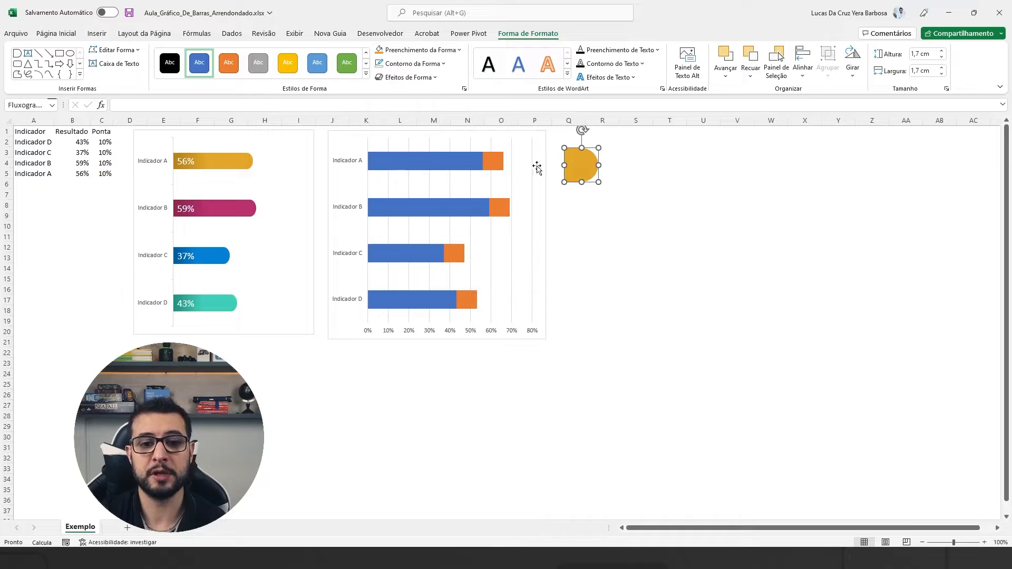
{"action": "left_click_drag", "start_coordinate": [580, 164], "coordinate": [597, 159]}
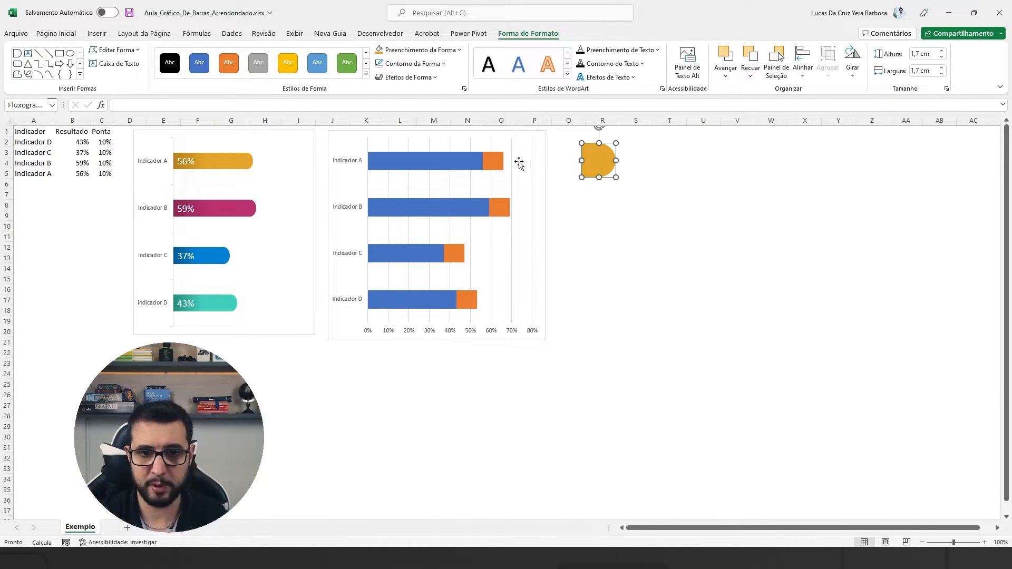
Paste a copy of the golden yellow shape onto only Indicador A's Ponta segment in the new chart.
{"action": "left_click", "coordinate": [497, 162]}
{"action": "left_click", "coordinate": [498, 162]}
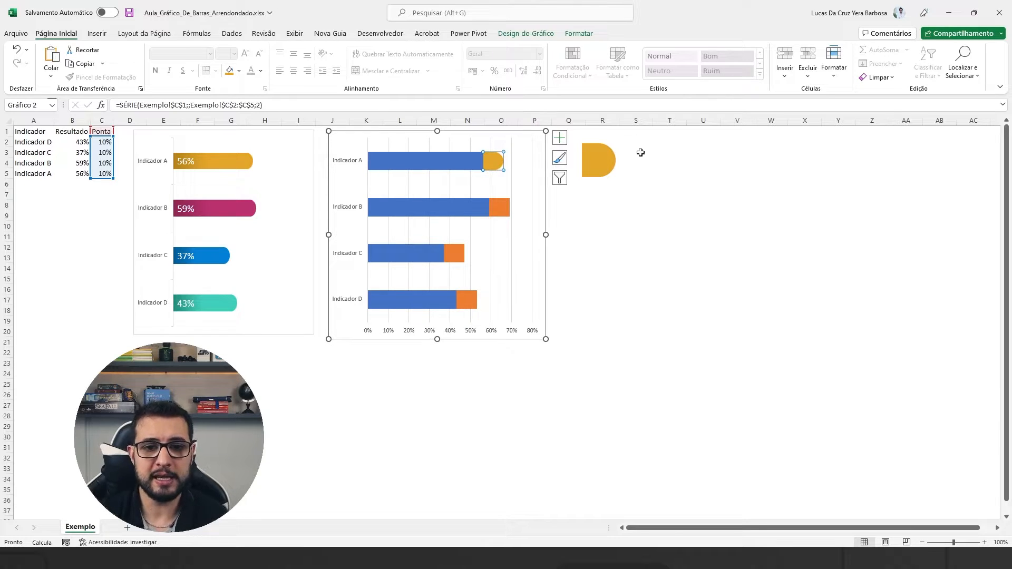
{"action": "left_click", "coordinate": [613, 210]}
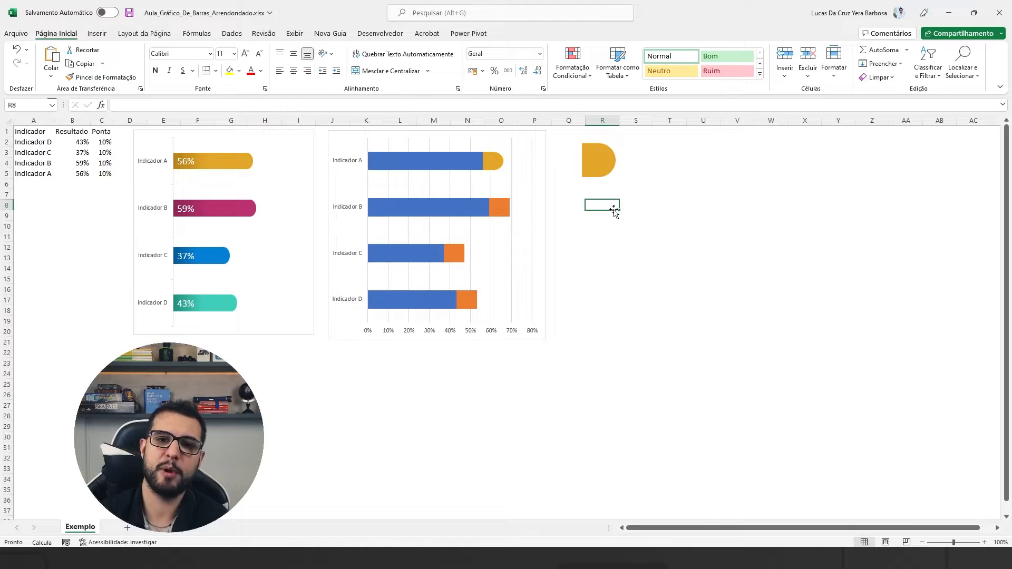
Recolour the D-shaped shape to the example's magenta and paste a copy onto Indicador B's Ponta segment.
{"action": "left_click", "coordinate": [599, 177]}
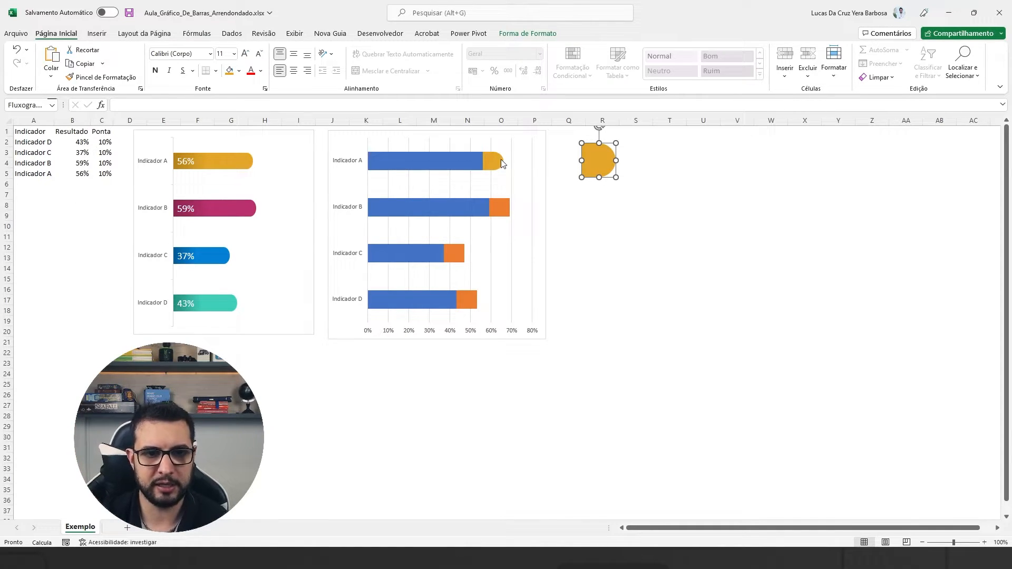
{"action": "mouse_move", "coordinate": [500, 160]}
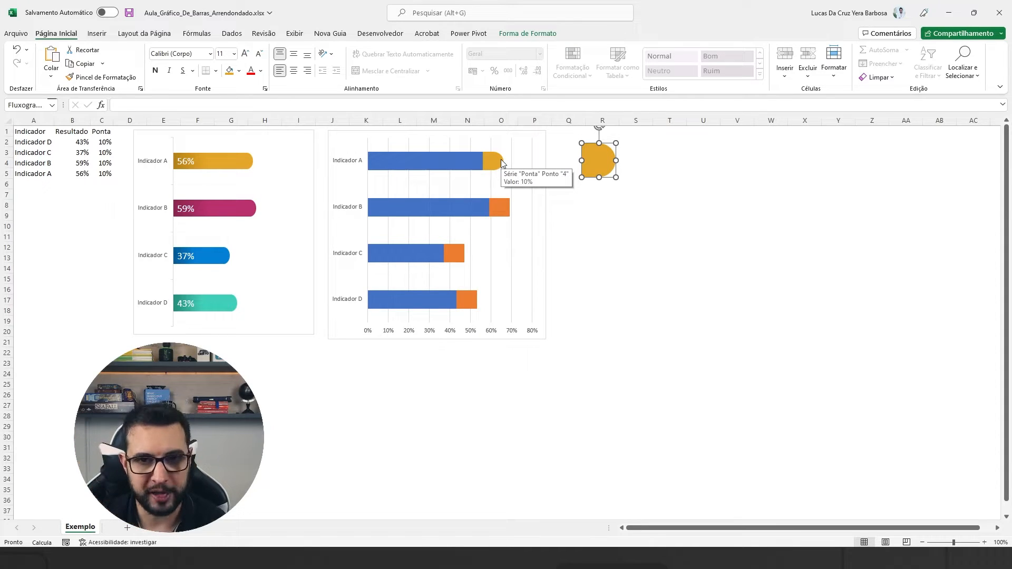
{"action": "left_click", "coordinate": [239, 71]}
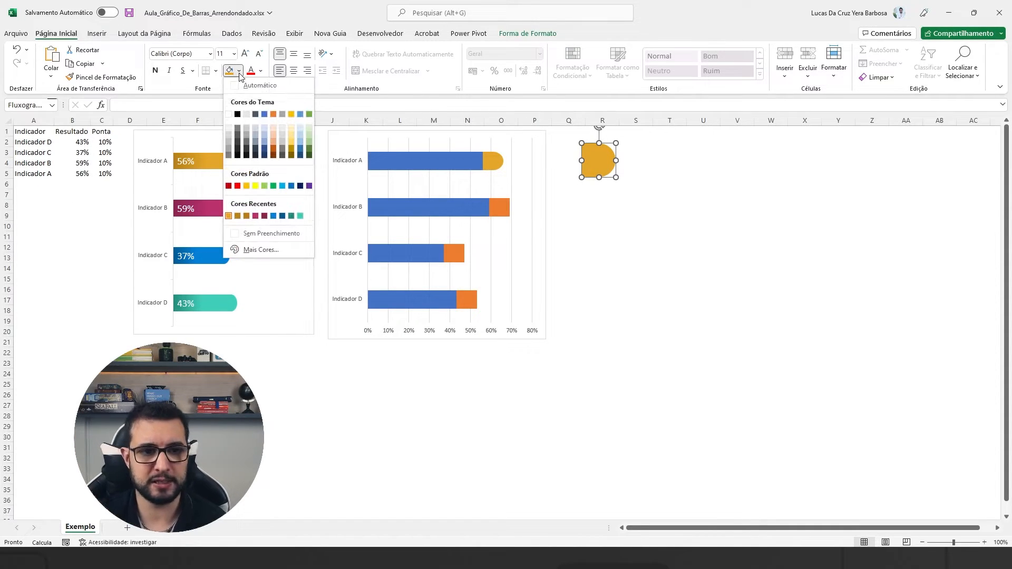
{"action": "left_click", "coordinate": [255, 217]}
{"action": "key", "text": "ctrl+c"}
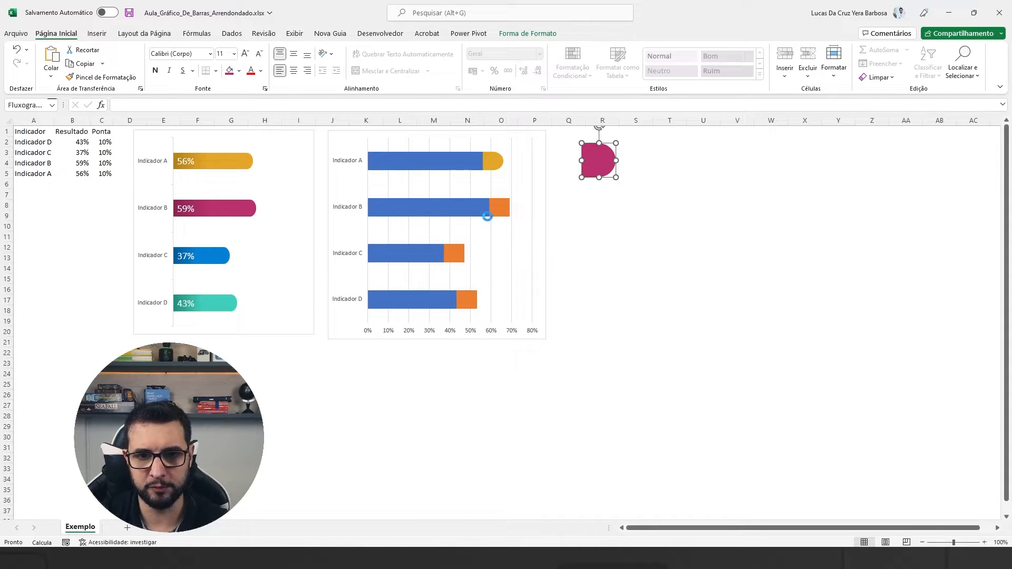
{"action": "left_click", "coordinate": [499, 211]}
{"action": "left_click", "coordinate": [500, 211]}
{"action": "key", "text": "ctrl+v"}
{"action": "left_click", "coordinate": [602, 205]}
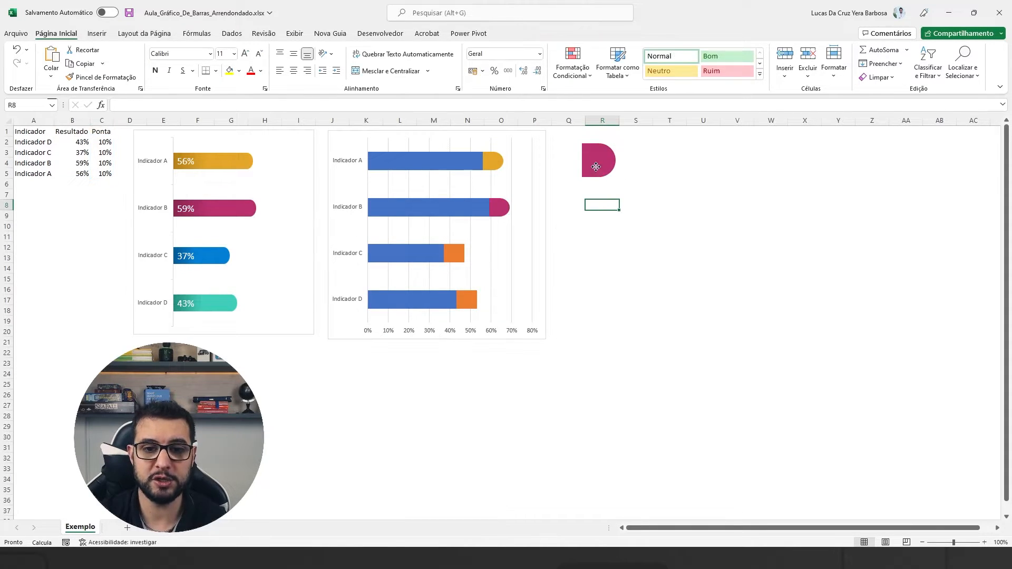
Recolour the D-shaped shape to the example's bright blue and paste a copy onto Indicador C's Ponta segment.
{"action": "left_click", "coordinate": [599, 160]}
{"action": "left_click", "coordinate": [239, 71]}
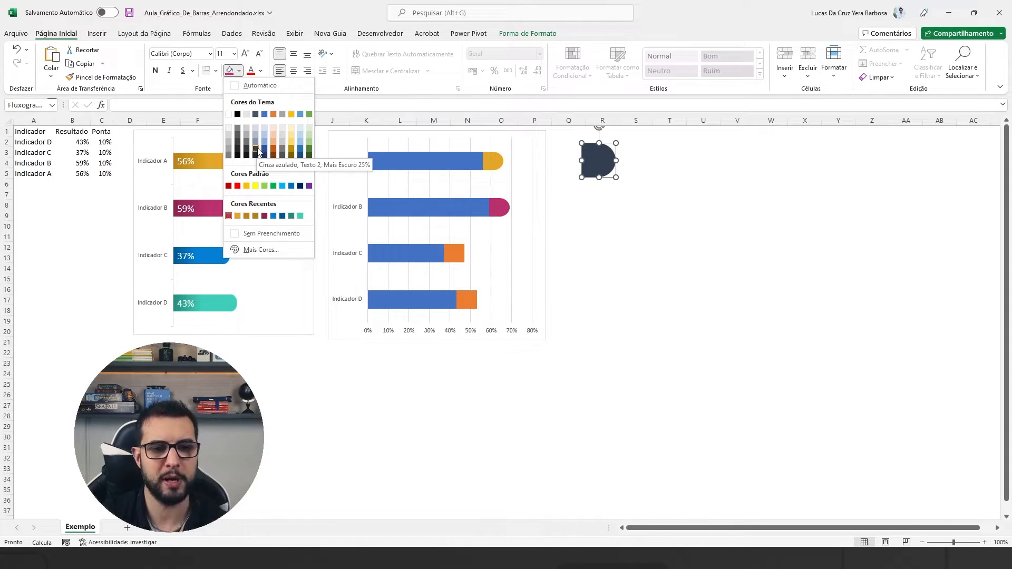
{"action": "left_click", "coordinate": [274, 215]}
{"action": "key", "text": "ctrl+c"}
{"action": "left_click", "coordinate": [457, 252]}
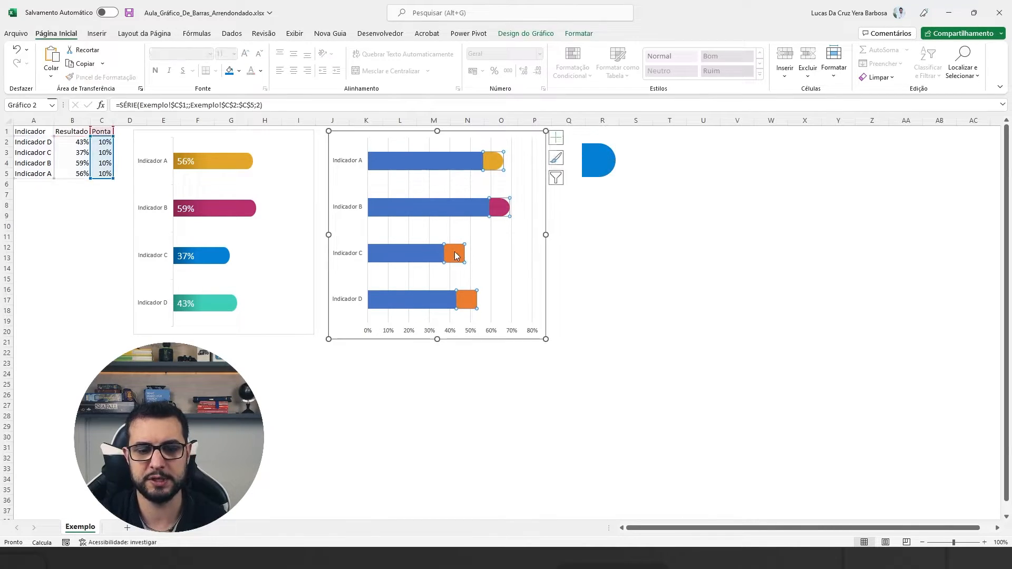
{"action": "left_click", "coordinate": [454, 250]}
{"action": "key", "text": "ctrl+v"}
{"action": "left_click", "coordinate": [602, 157]}
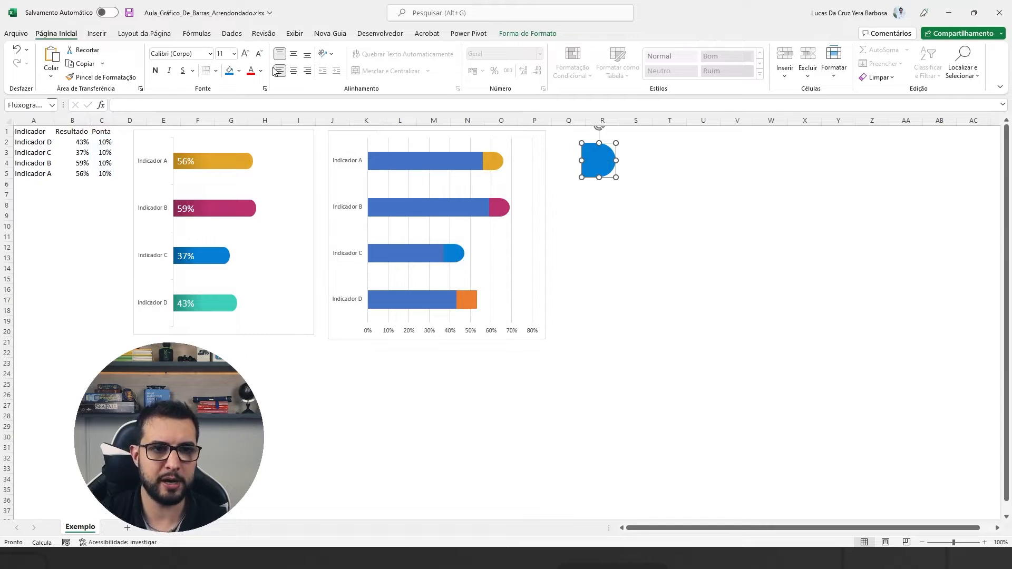
Recolour the D-shaped shape to the example's turquoise green and paste a copy onto Indicador D's Ponta segment.
{"action": "left_click", "coordinate": [239, 70]}
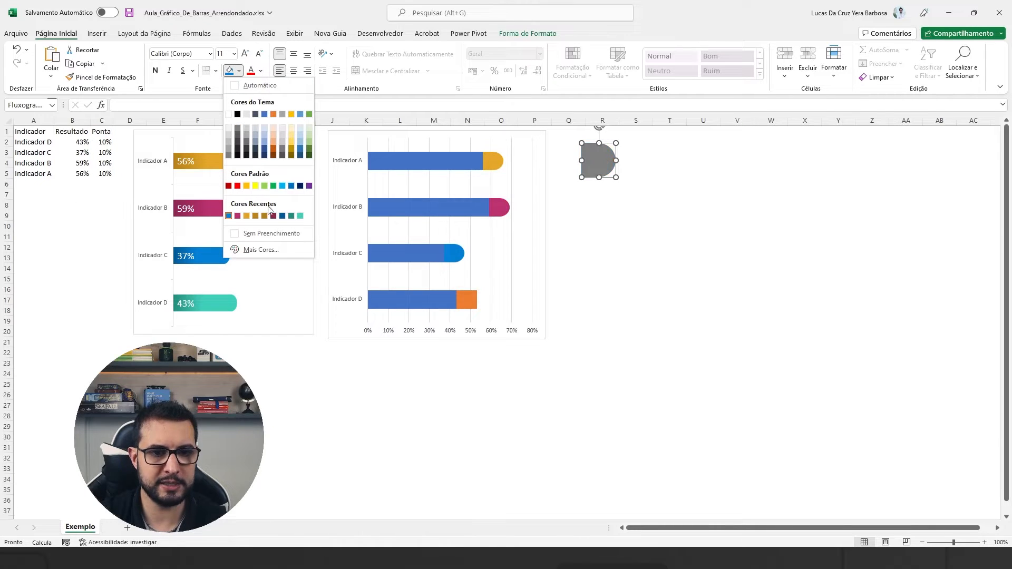
{"action": "left_click", "coordinate": [301, 217]}
{"action": "left_click_drag", "start_coordinate": [590, 161], "coordinate": [579, 154]}
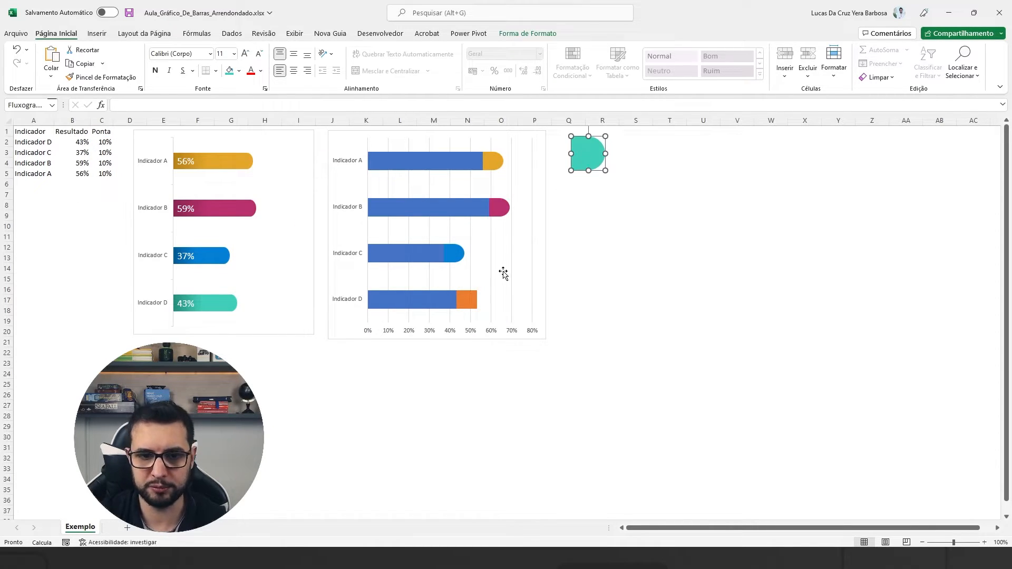
{"action": "left_click", "coordinate": [468, 299]}
{"action": "left_click", "coordinate": [469, 300]}
{"action": "key", "text": "ctrl+v"}
{"action": "left_click", "coordinate": [611, 249]}
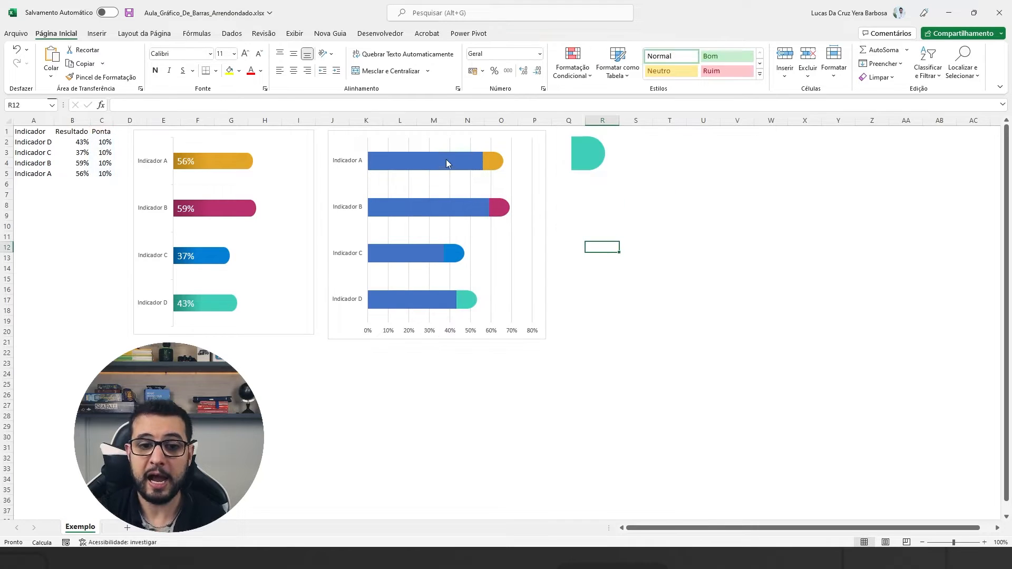
Apply a gradient fill to only Indicador A's Resultado bar in the new chart.
{"action": "left_click", "coordinate": [443, 162]}
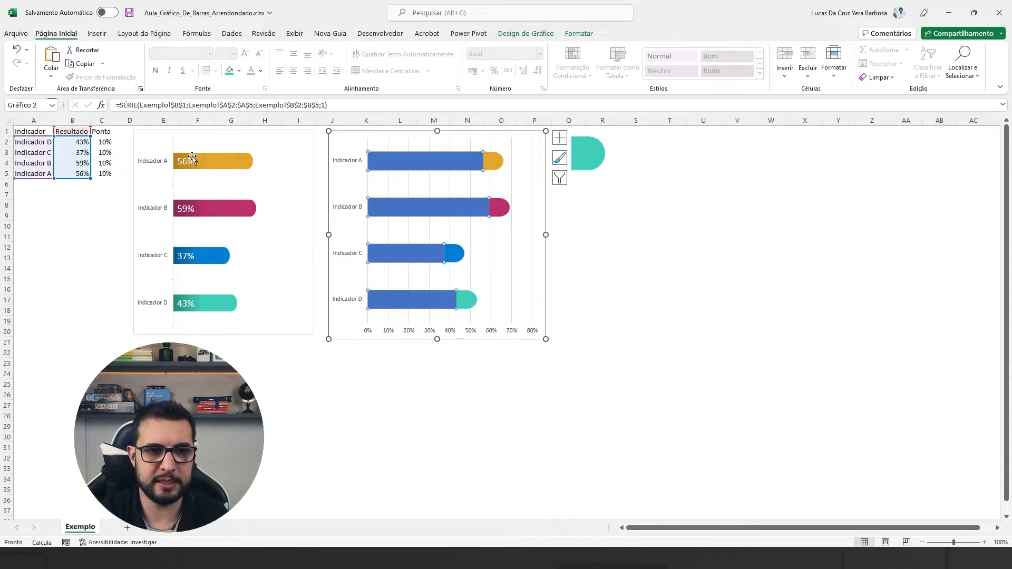
{"action": "left_click", "coordinate": [388, 165]}
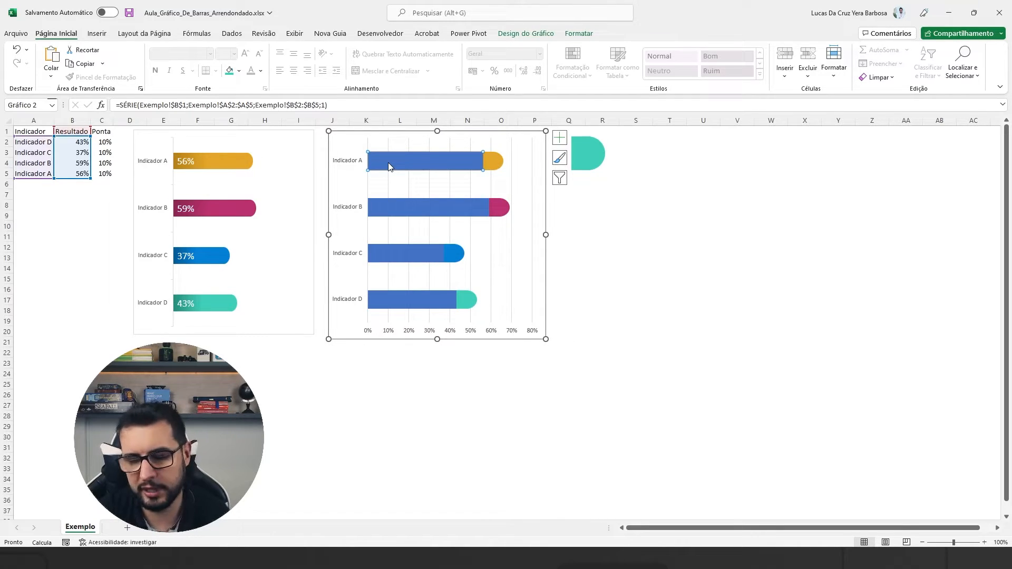
{"action": "right_click", "coordinate": [392, 160]}
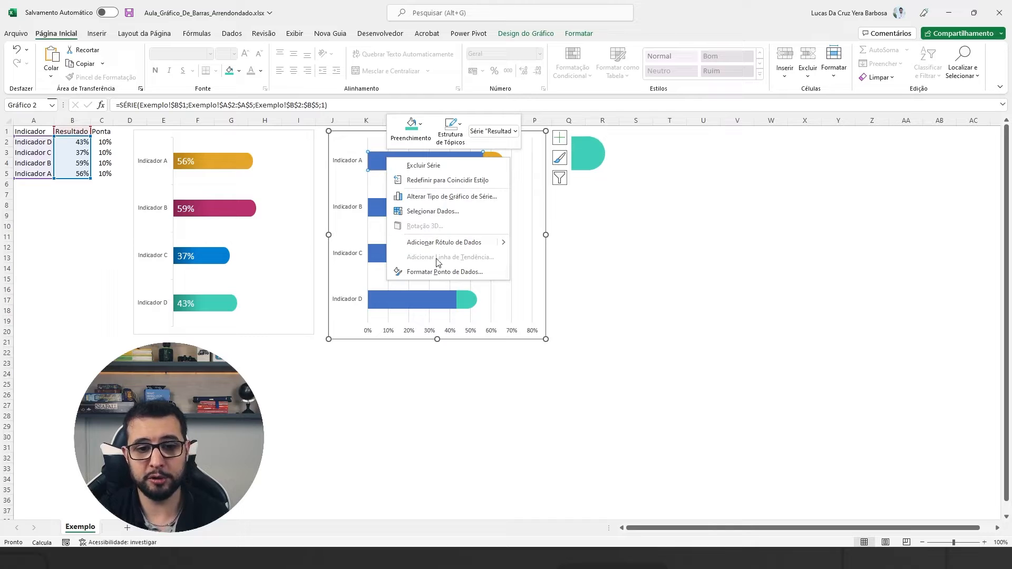
{"action": "left_click", "coordinate": [442, 272]}
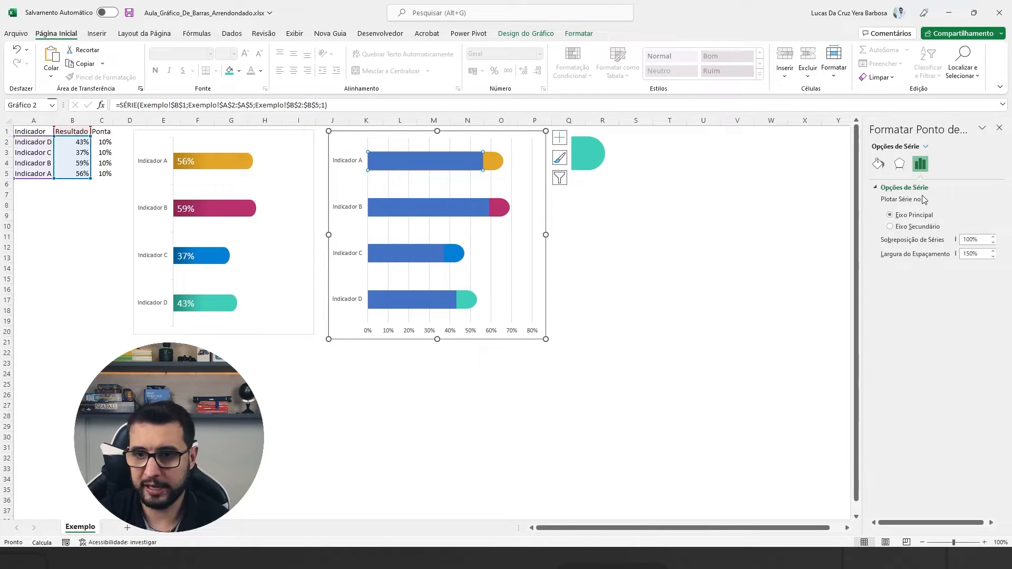
{"action": "left_click", "coordinate": [878, 164]}
{"action": "left_click", "coordinate": [877, 186]}
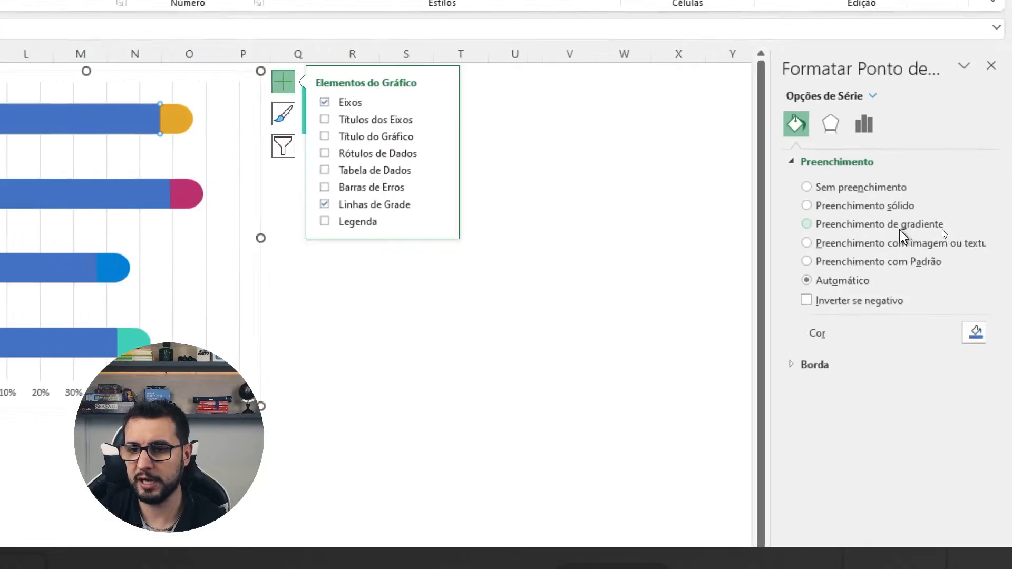
{"action": "left_click", "coordinate": [942, 229]}
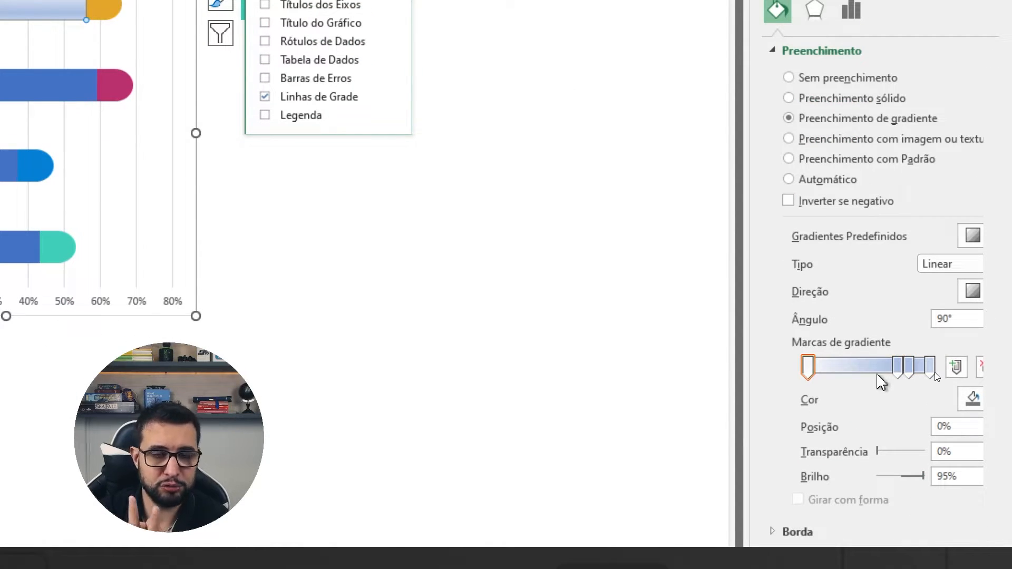
Remove the two middle gradient stops from Indicador A's bar fill and move the end stop to 50%.
{"action": "left_click", "coordinate": [898, 368]}
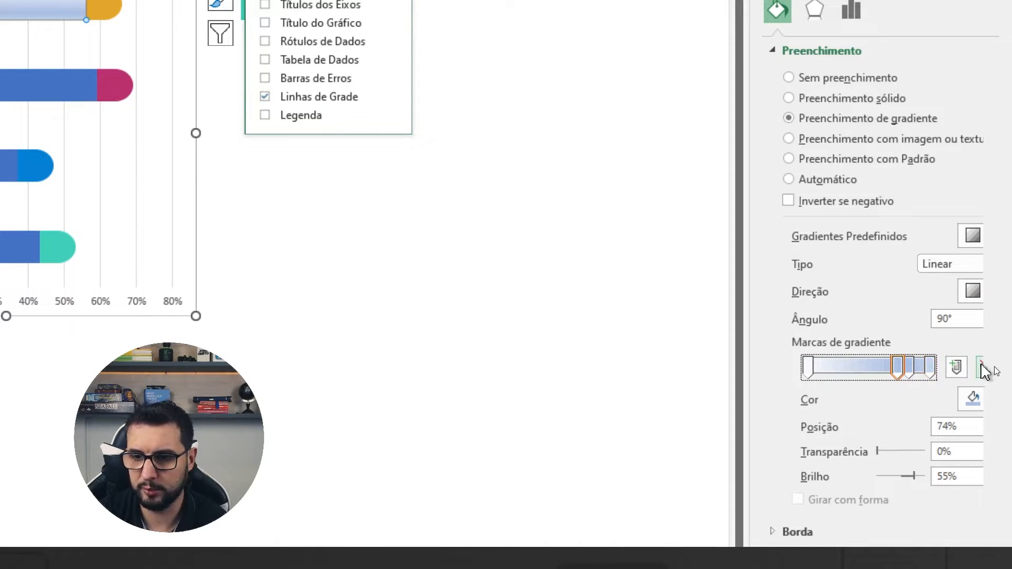
{"action": "left_click_drag", "start_coordinate": [743, 316], "coordinate": [694, 316]}
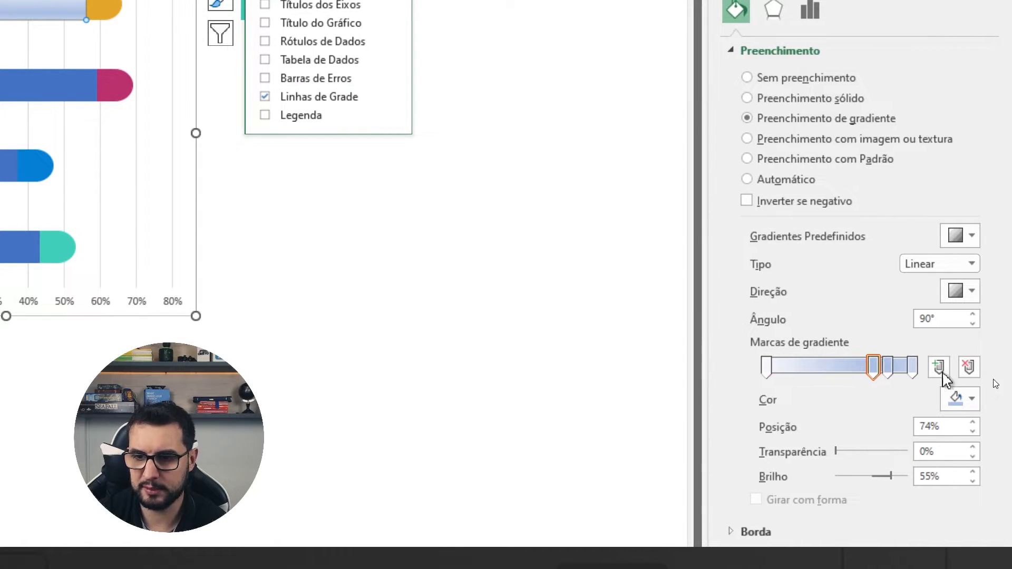
{"action": "left_click", "coordinate": [968, 368]}
{"action": "left_click", "coordinate": [888, 369]}
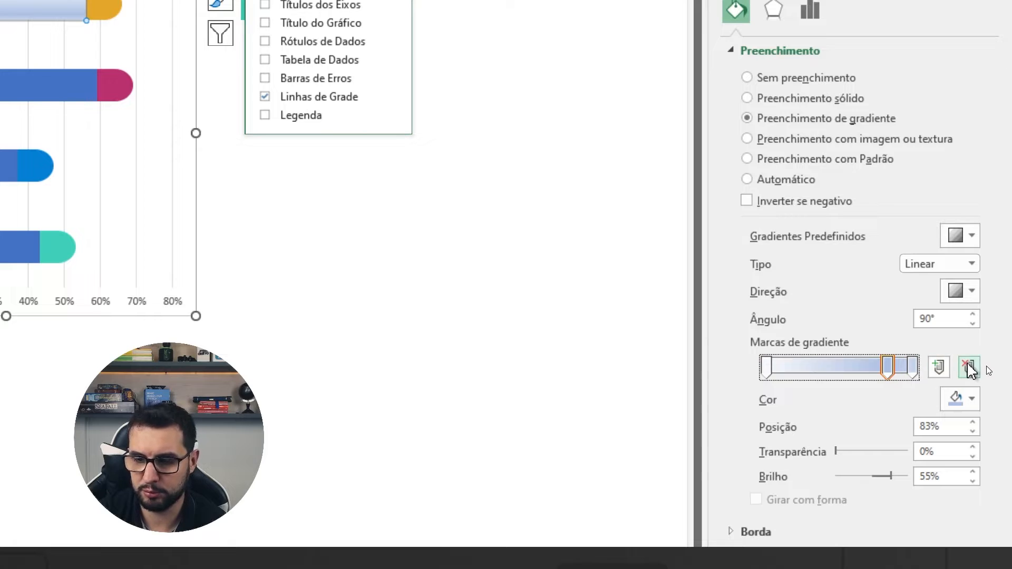
{"action": "left_click", "coordinate": [968, 367]}
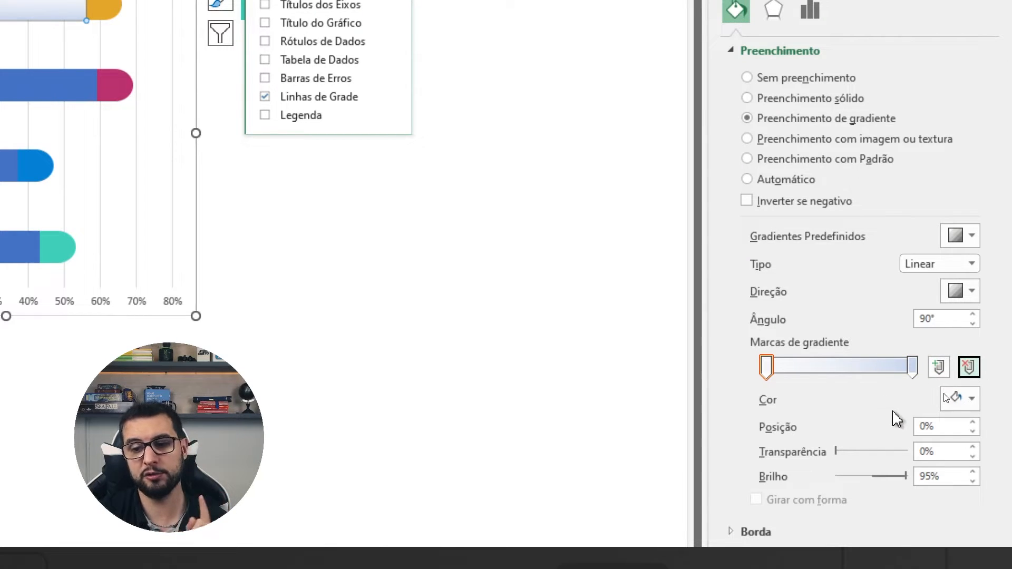
{"action": "left_click_drag", "start_coordinate": [912, 367], "coordinate": [838, 370]}
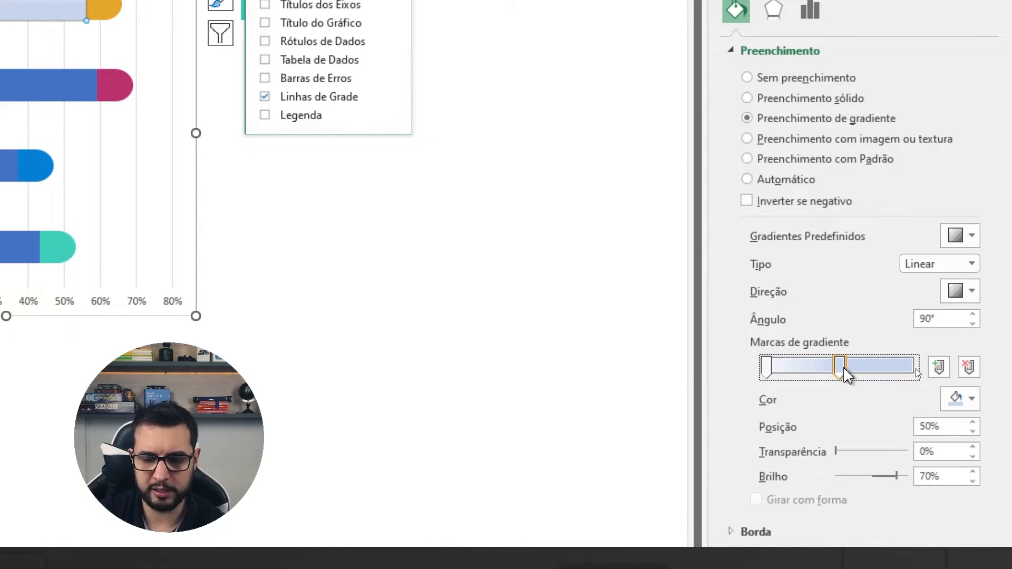
Set both gradient stops of Indicador A's Resultado bar to the golden yellow used on its Ponta segment.
{"action": "left_click", "coordinate": [766, 367]}
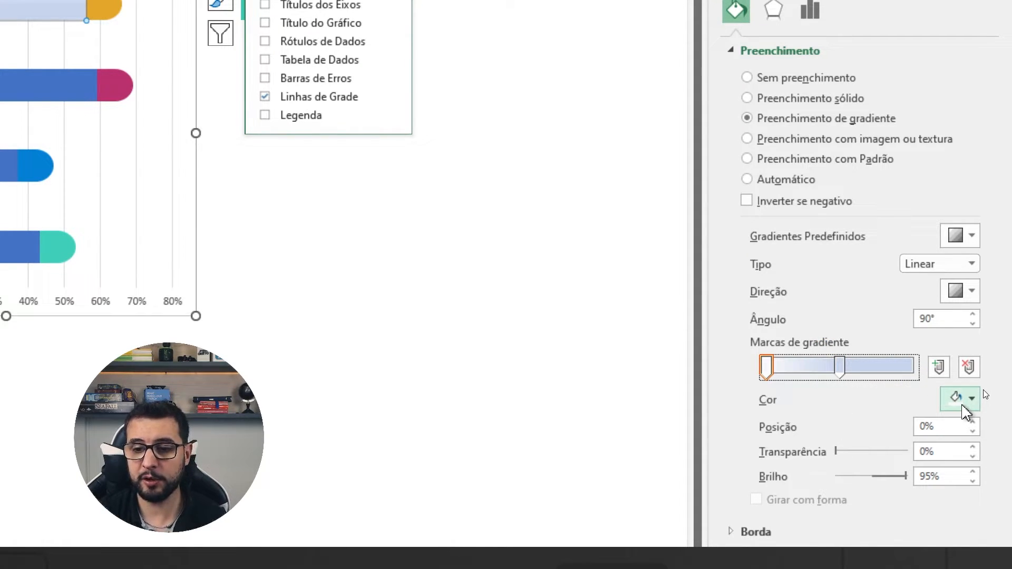
{"action": "left_click", "coordinate": [964, 405]}
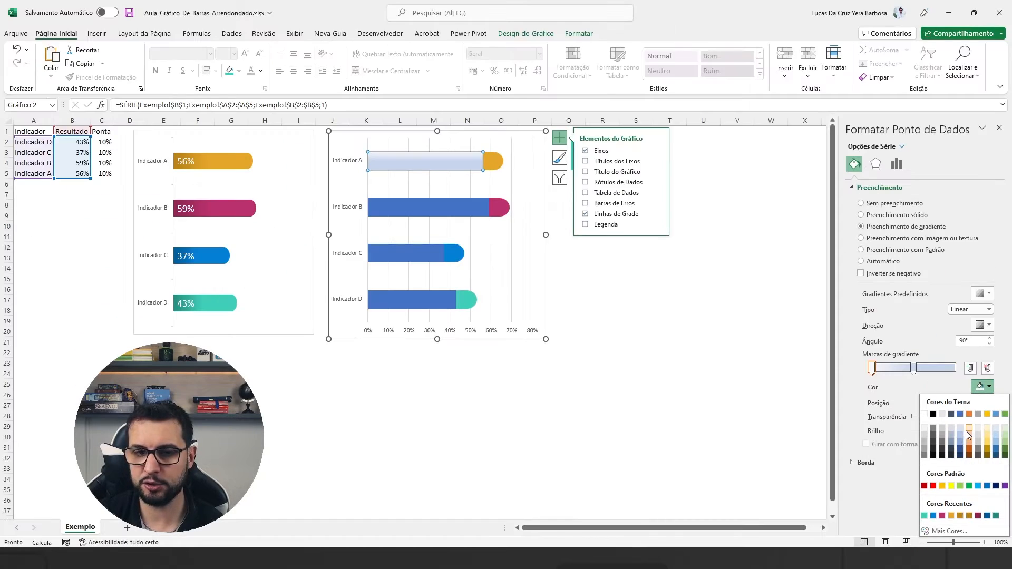
{"action": "left_click", "coordinate": [952, 516]}
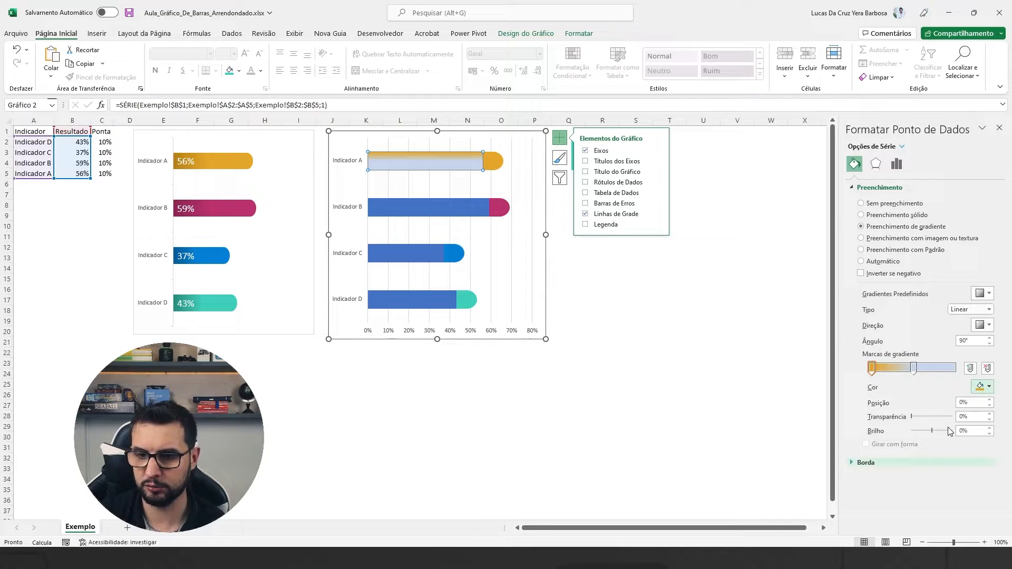
{"action": "left_click", "coordinate": [914, 369]}
{"action": "left_click", "coordinate": [988, 386]}
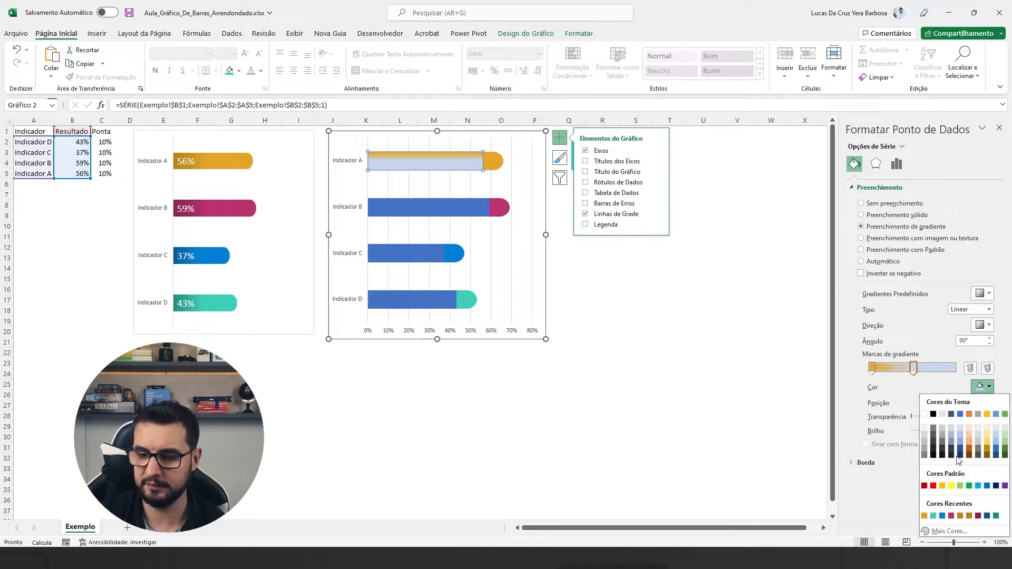
{"action": "left_click", "coordinate": [924, 517]}
Darken the first gradient stop of Indicador A's Resultado bar to the custom colour #A77615.
{"action": "left_click", "coordinate": [872, 369]}
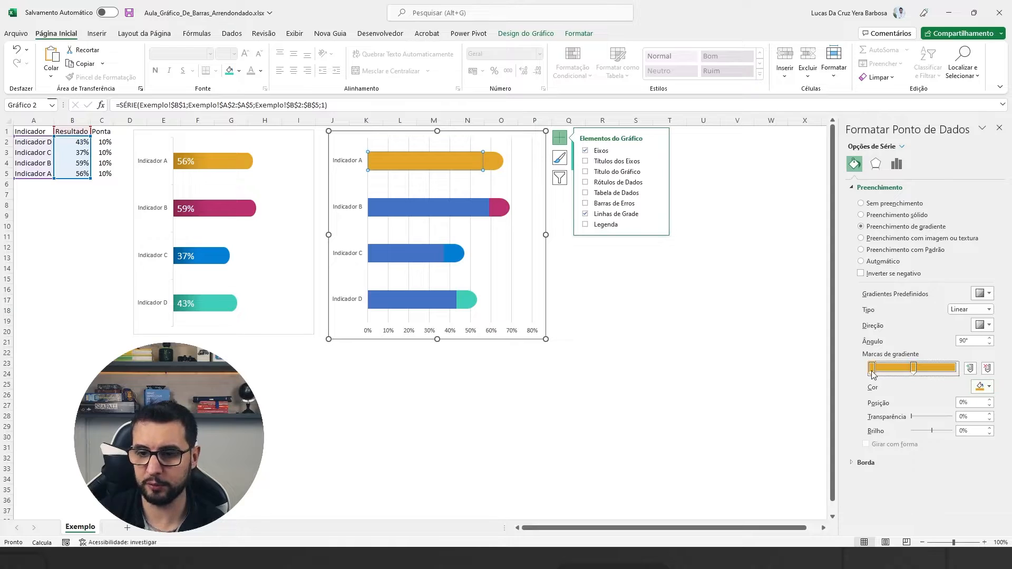
{"action": "left_click", "coordinate": [979, 386]}
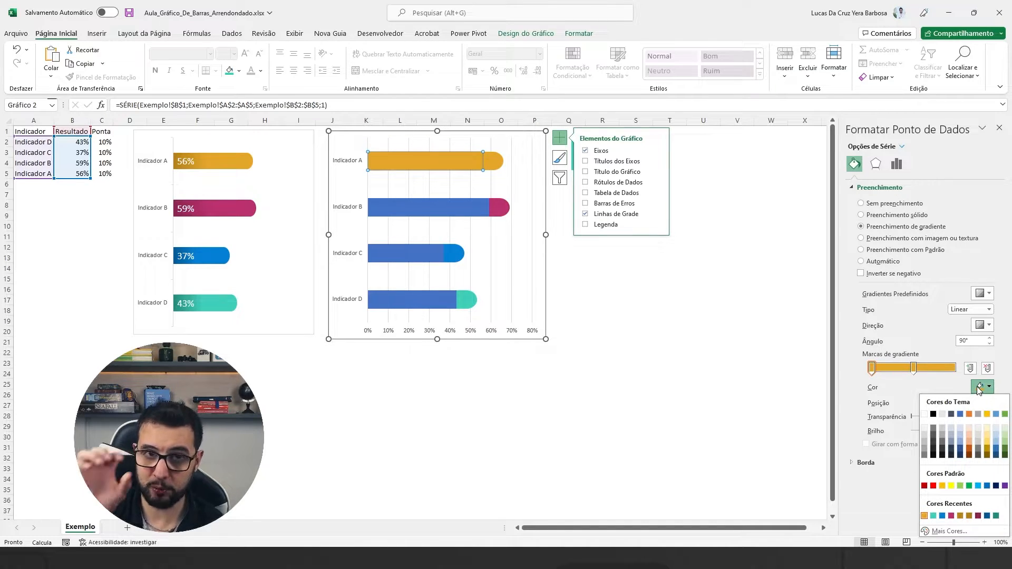
{"action": "left_click", "coordinate": [950, 531]}
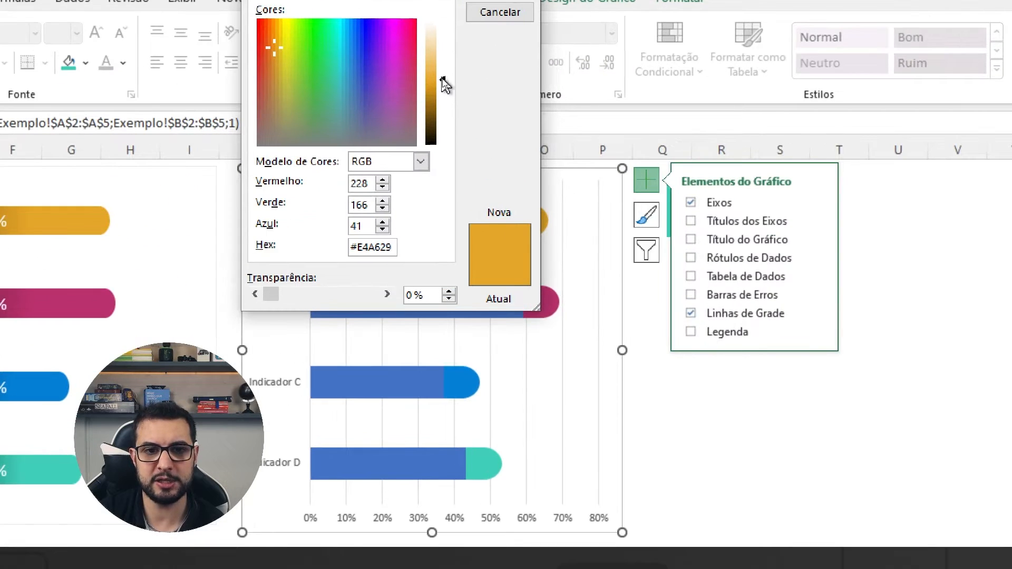
{"action": "left_click_drag", "start_coordinate": [443, 80], "coordinate": [445, 95]}
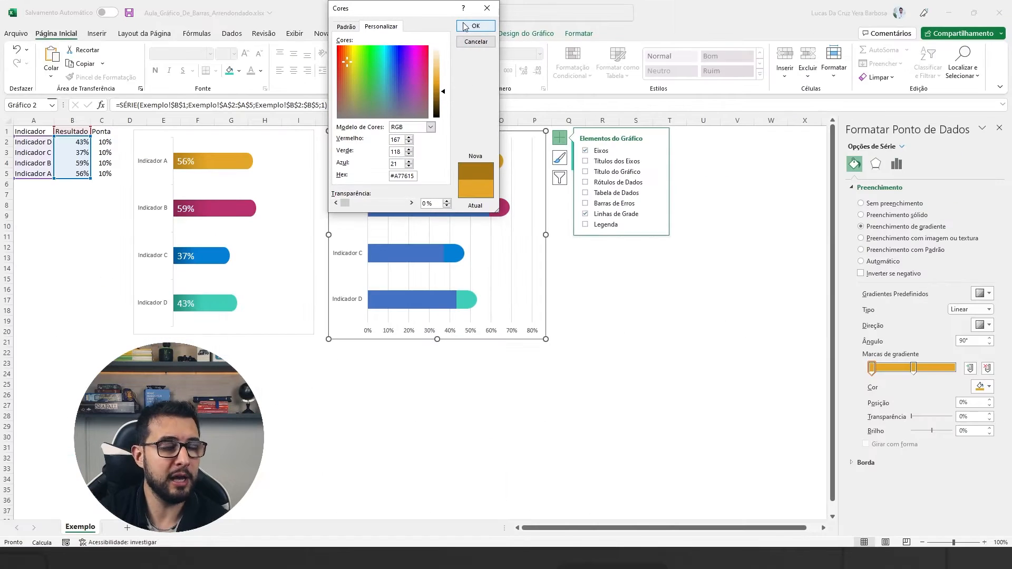
{"action": "left_click", "coordinate": [476, 28]}
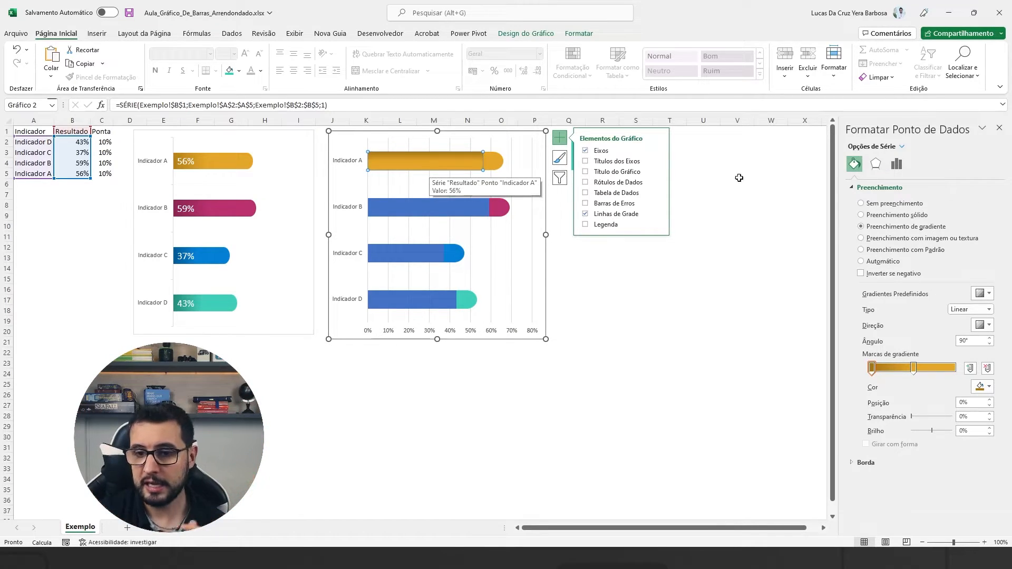
Set the gradient direction of Indicador A's Resultado bar to Linear Direito.
{"action": "left_click", "coordinate": [981, 326]}
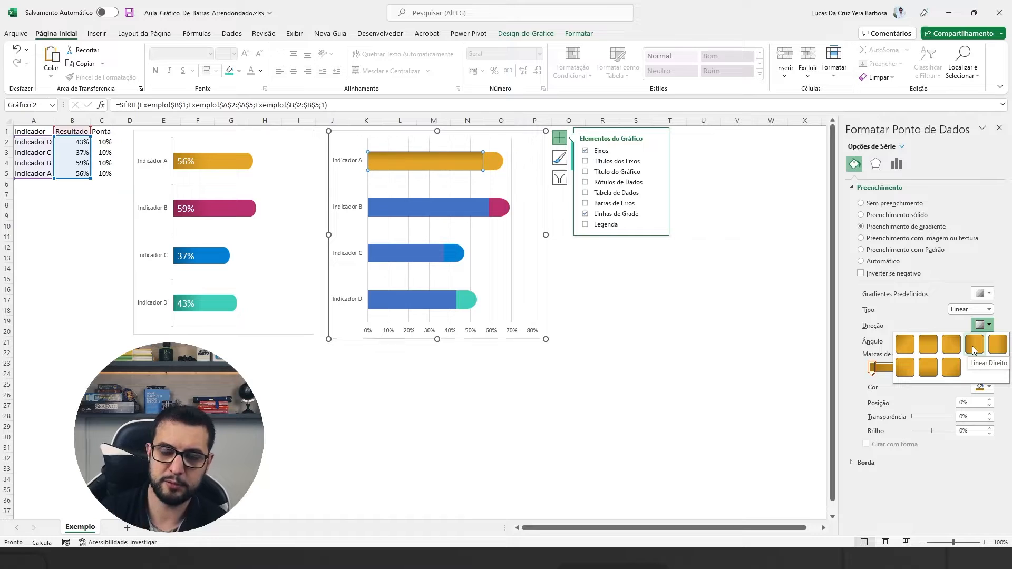
{"action": "left_click", "coordinate": [972, 346]}
{"action": "left_click", "coordinate": [741, 297]}
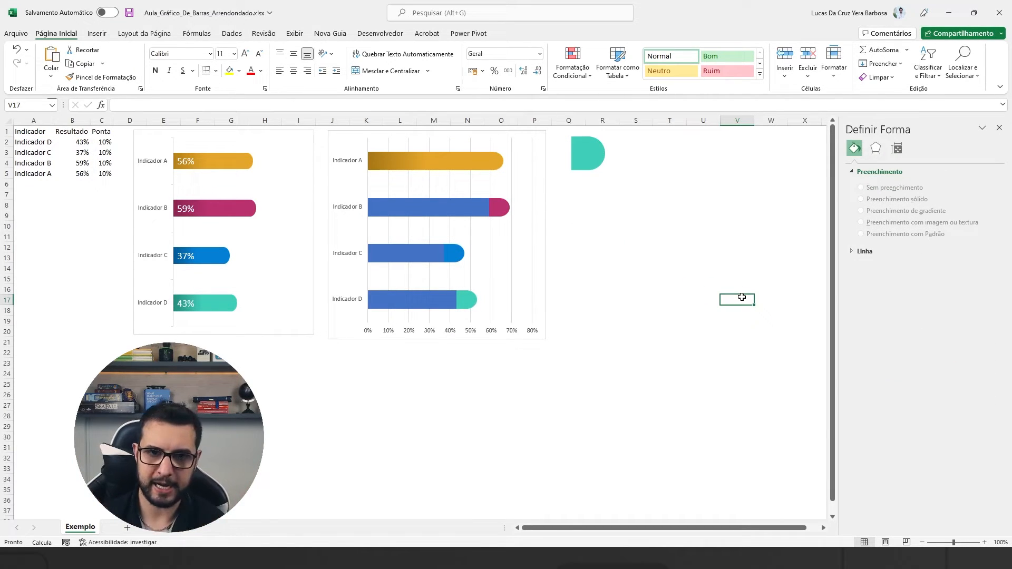
Apply a gradient fill to only Indicador B's Resultado bar and set both stops to the example's magenta.
{"action": "left_click", "coordinate": [444, 209]}
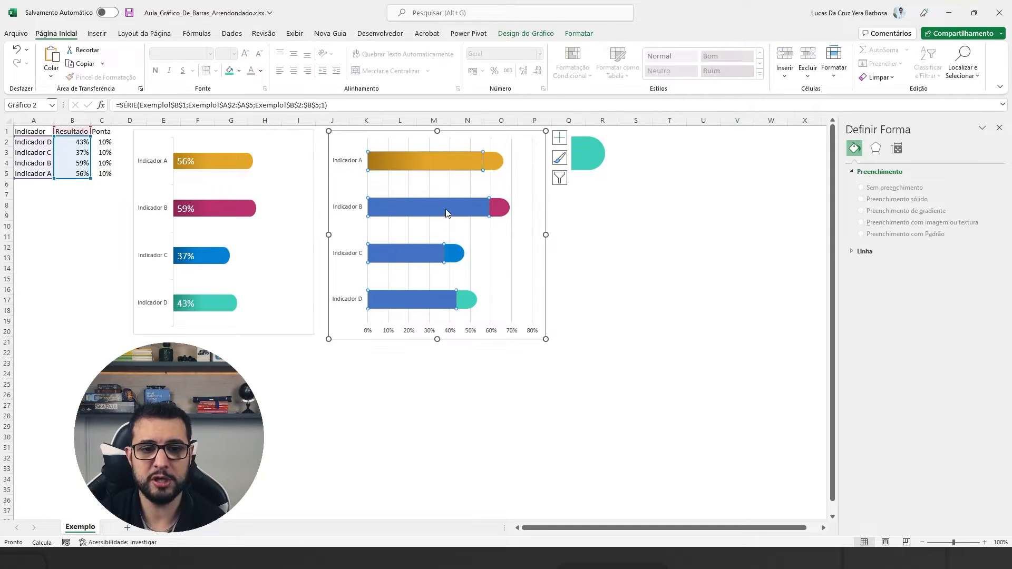
{"action": "left_click", "coordinate": [446, 203]}
{"action": "left_click", "coordinate": [856, 165]}
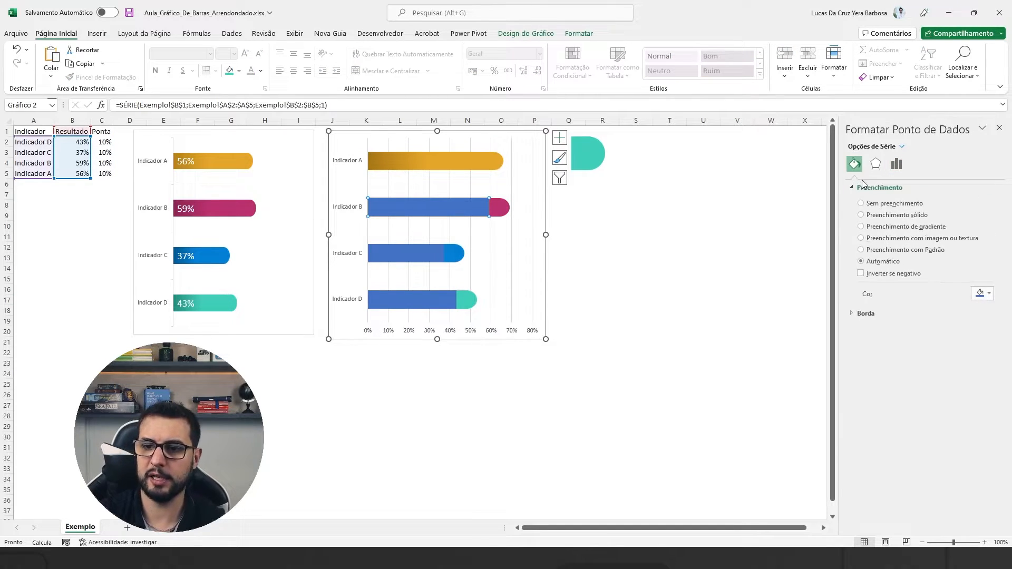
{"action": "left_click", "coordinate": [910, 227]}
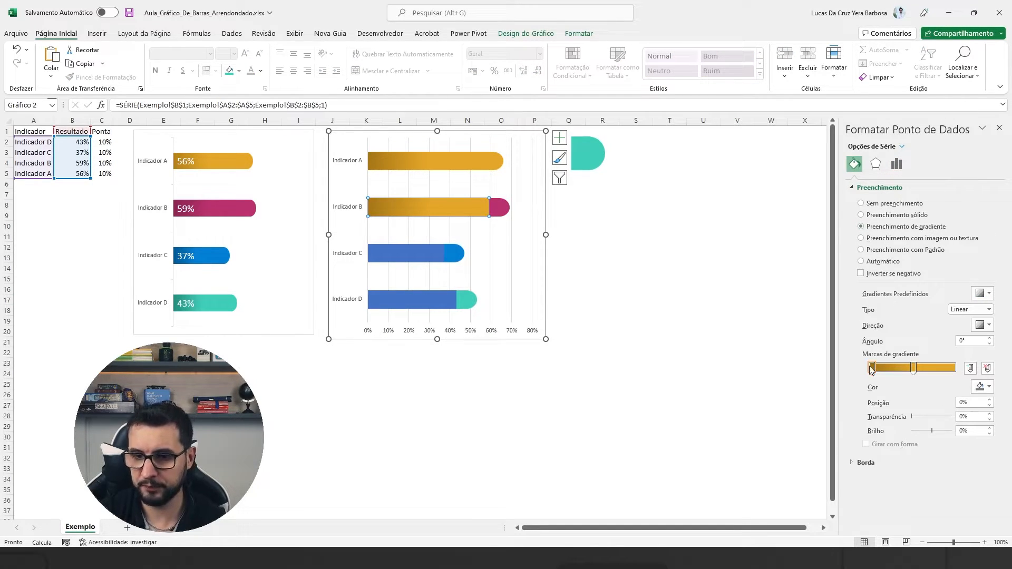
{"action": "left_click", "coordinate": [979, 386]}
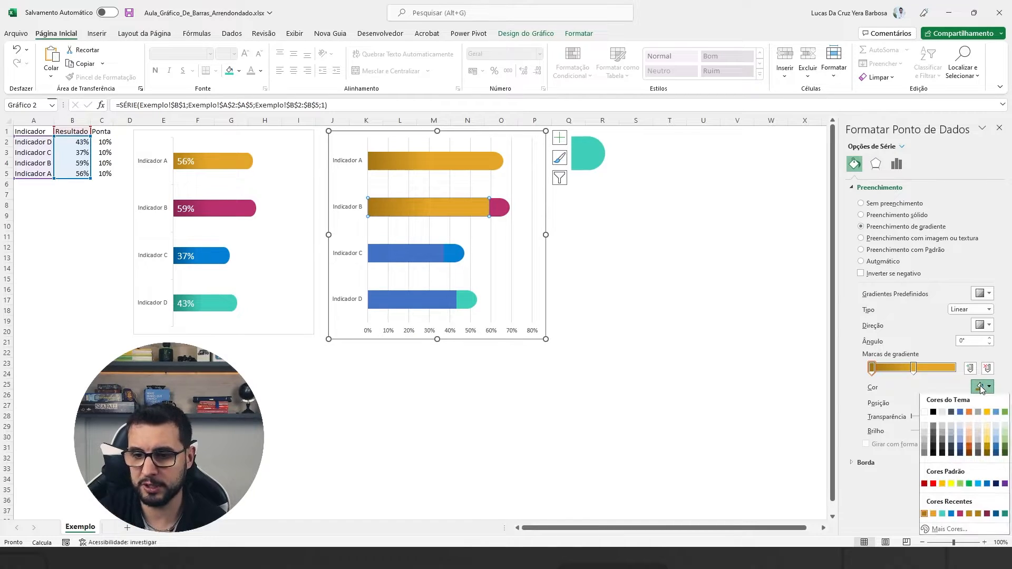
{"action": "left_click", "coordinate": [960, 516]}
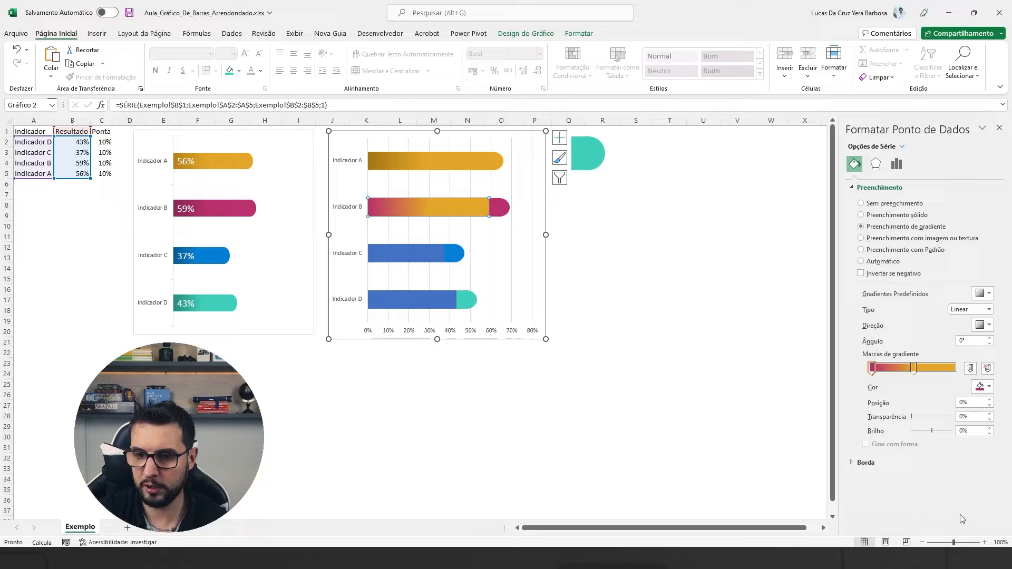
{"action": "left_click", "coordinate": [913, 367]}
{"action": "left_click", "coordinate": [985, 388]}
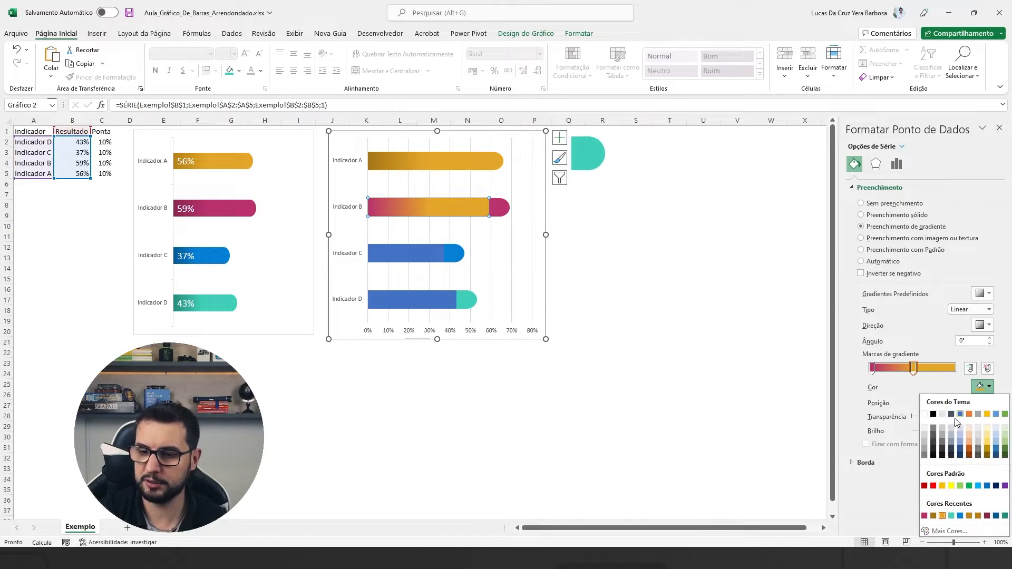
{"action": "left_click", "coordinate": [928, 519]}
Darken the first gradient stop of Indicador B's Resultado bar to the custom colour #922654.
{"action": "left_click", "coordinate": [871, 367]}
{"action": "left_click", "coordinate": [981, 387]}
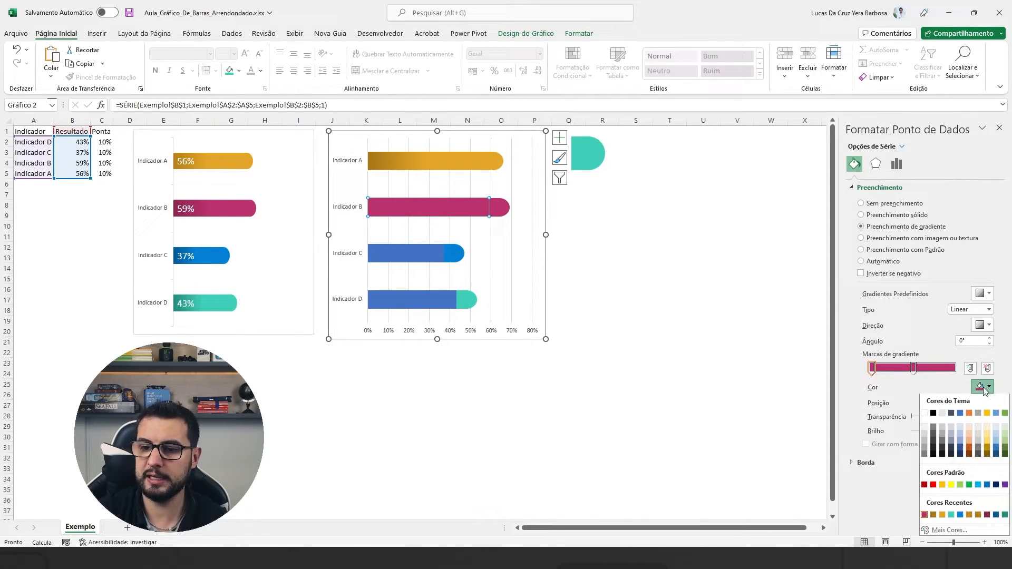
{"action": "left_click", "coordinate": [948, 531]}
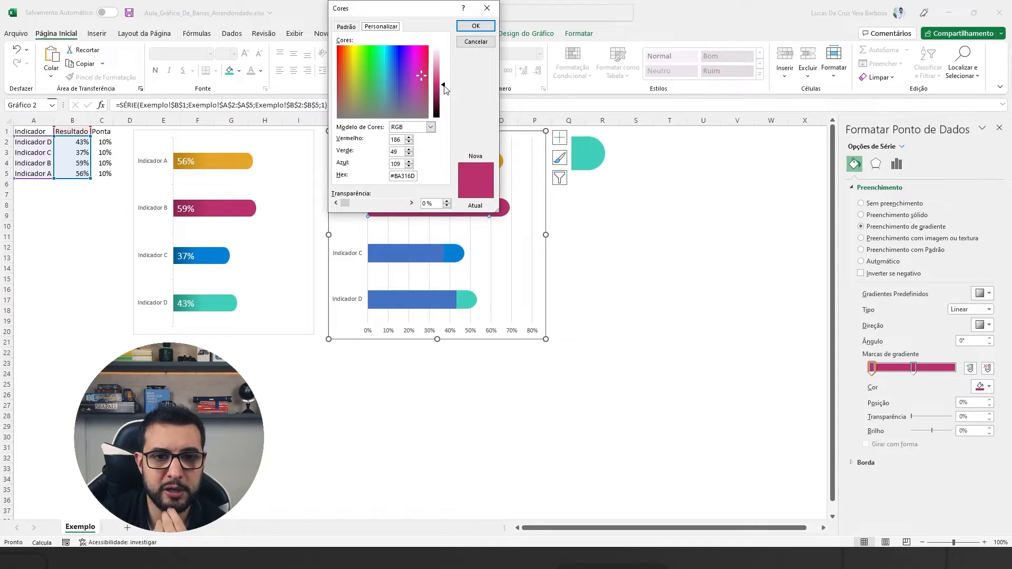
{"action": "left_click_drag", "start_coordinate": [444, 88], "coordinate": [444, 94]}
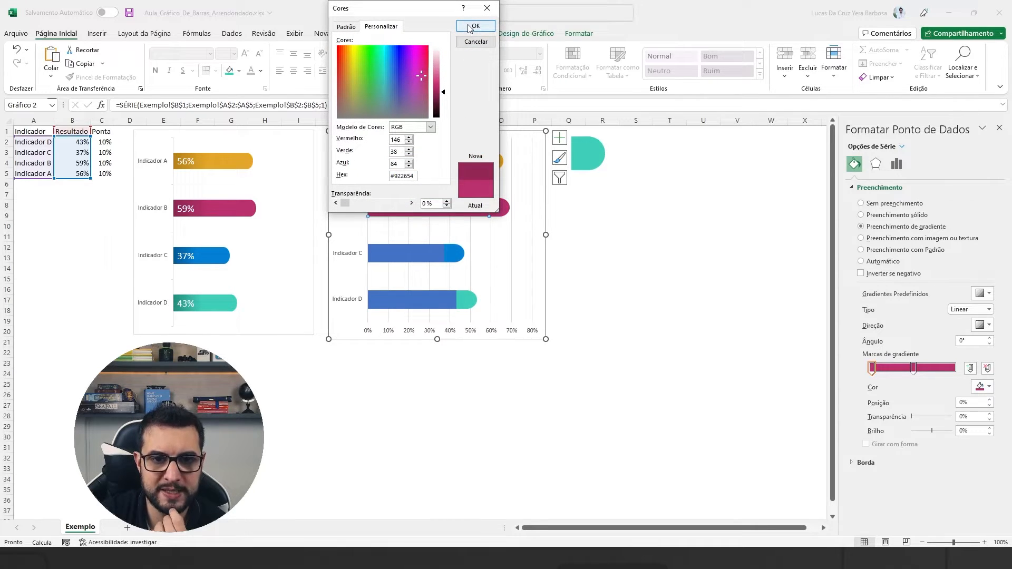
{"action": "left_click", "coordinate": [470, 26]}
Apply a gradient fill to Indicador C's Resultado bar, with a dark blue first stop and the example's blue on the second stop.
{"action": "left_click", "coordinate": [426, 263]}
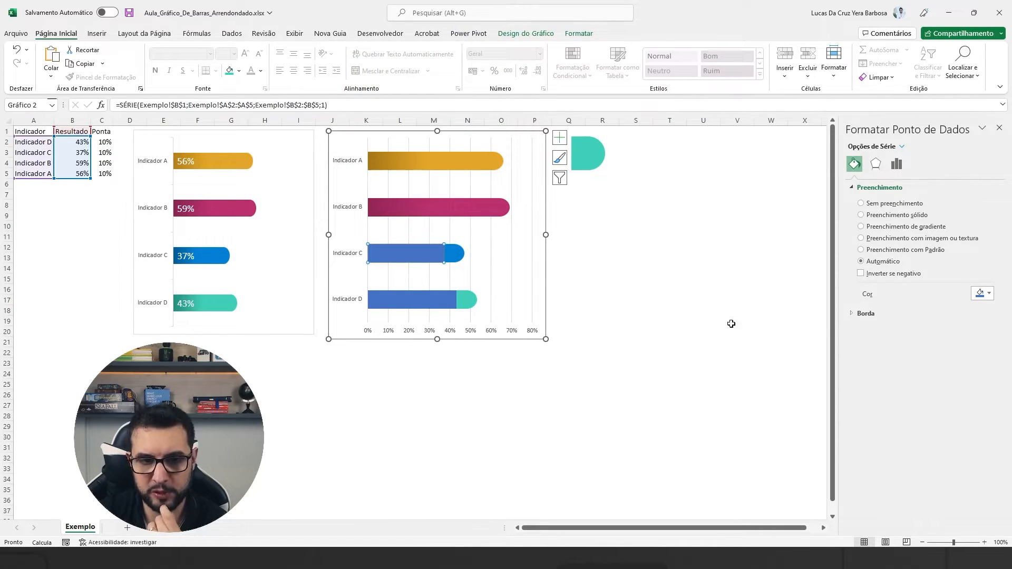
{"action": "left_click", "coordinate": [892, 227]}
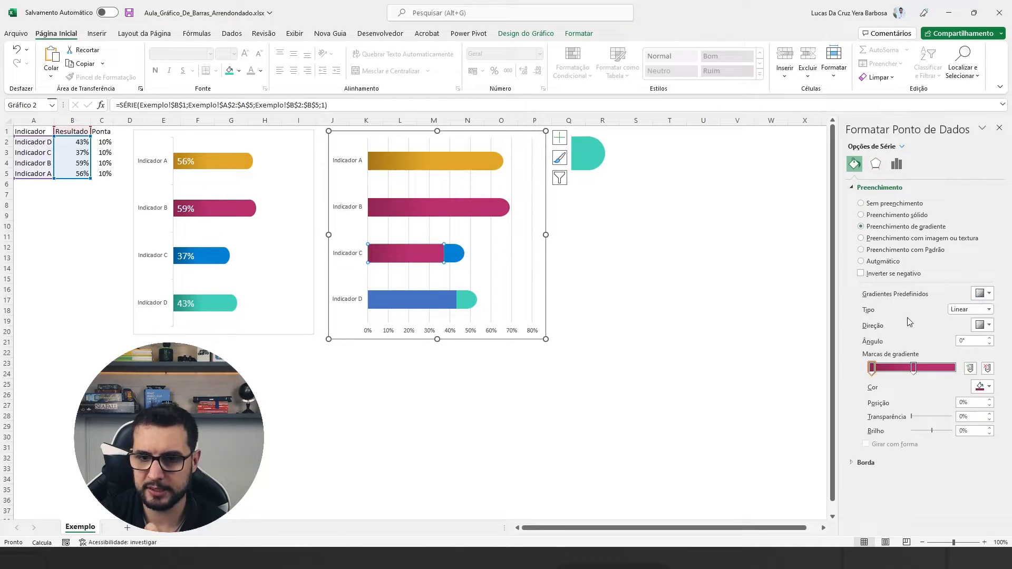
{"action": "left_click", "coordinate": [980, 388]}
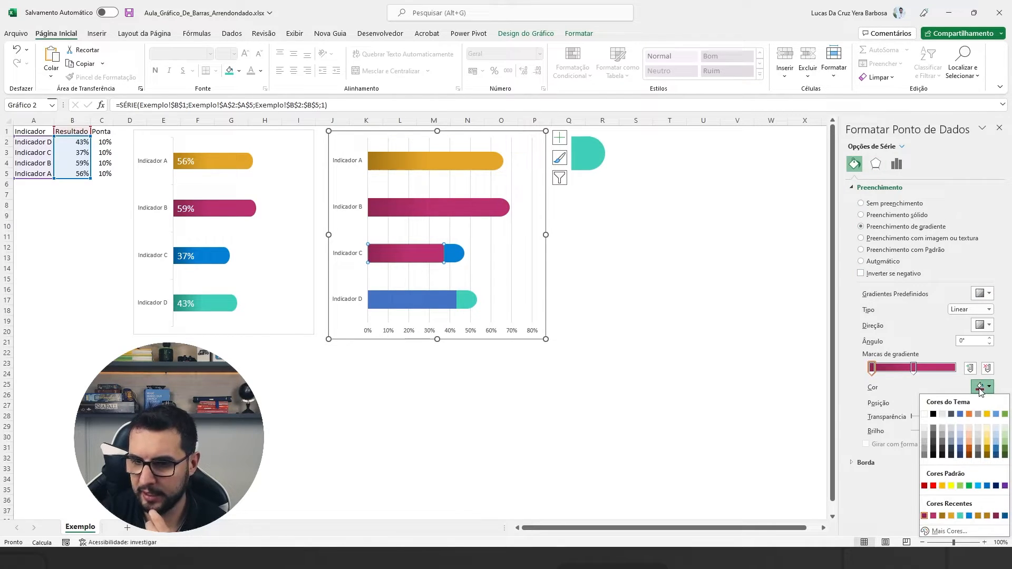
{"action": "left_click", "coordinate": [970, 516]}
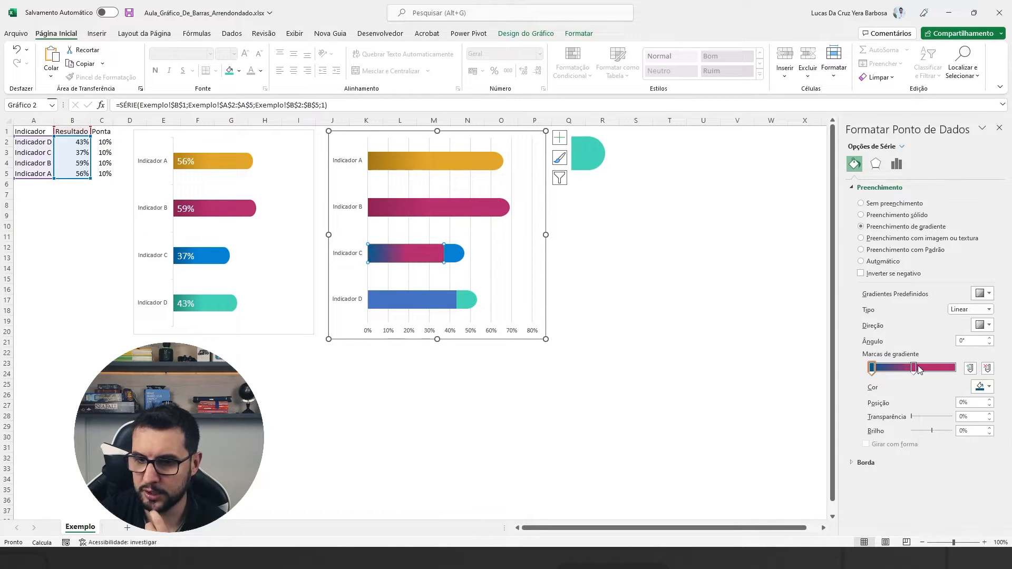
{"action": "left_click", "coordinate": [914, 367]}
{"action": "left_click", "coordinate": [980, 388]}
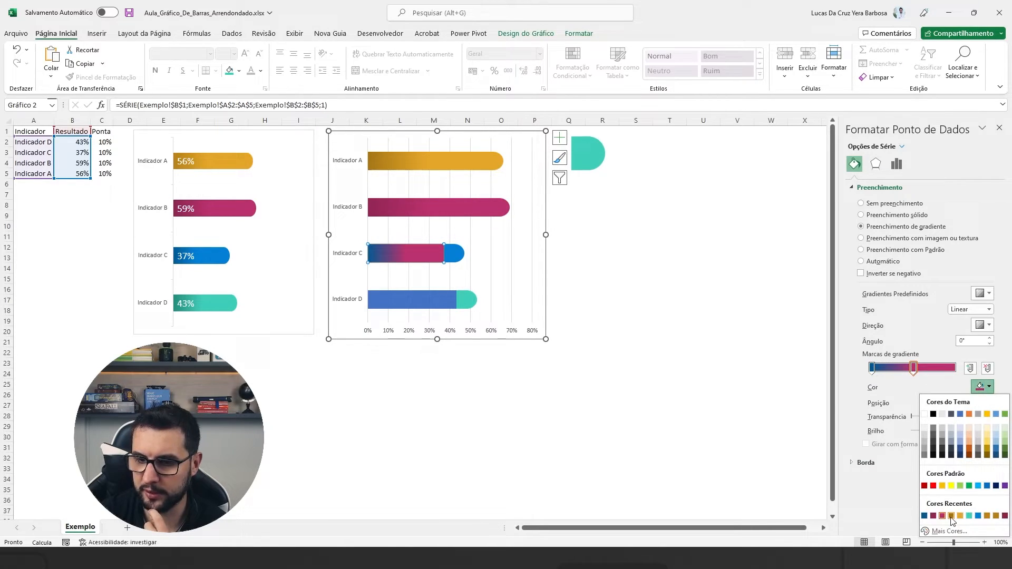
{"action": "left_click", "coordinate": [978, 517]}
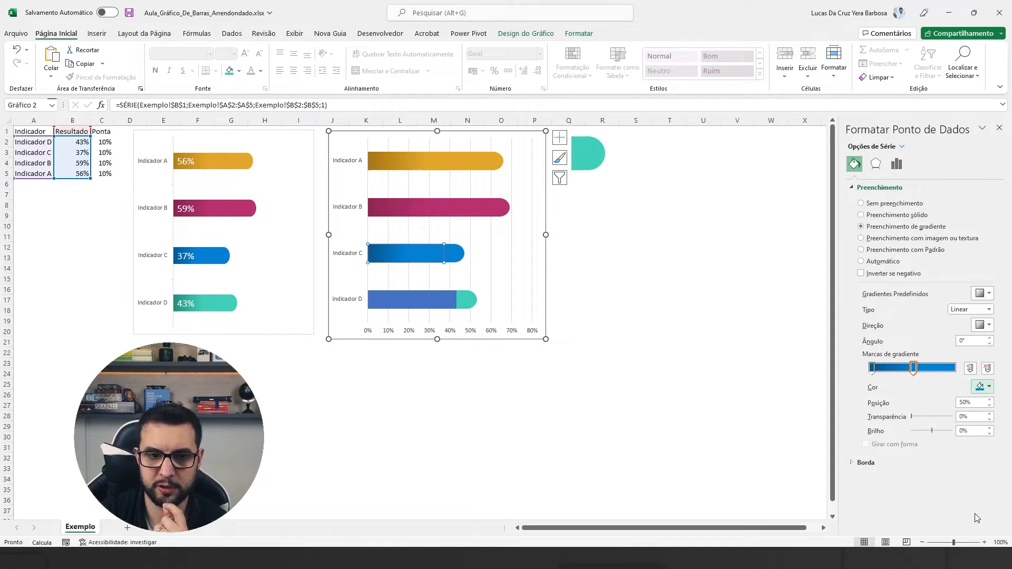
Apply a gradient fill to Indicador D's Resultado bar and set both stops to the example's turquoise.
{"action": "left_click", "coordinate": [424, 301]}
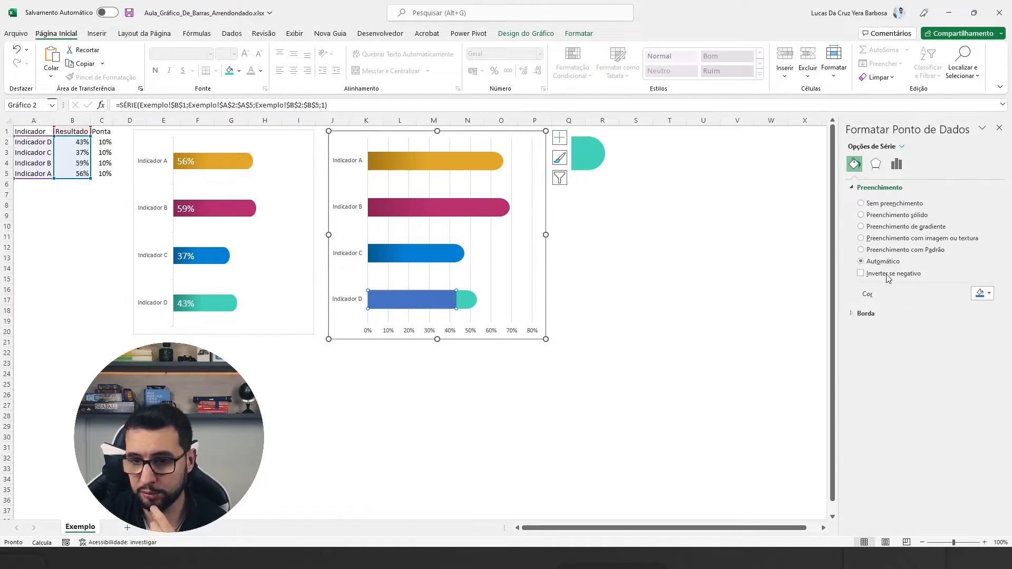
{"action": "left_click", "coordinate": [890, 215]}
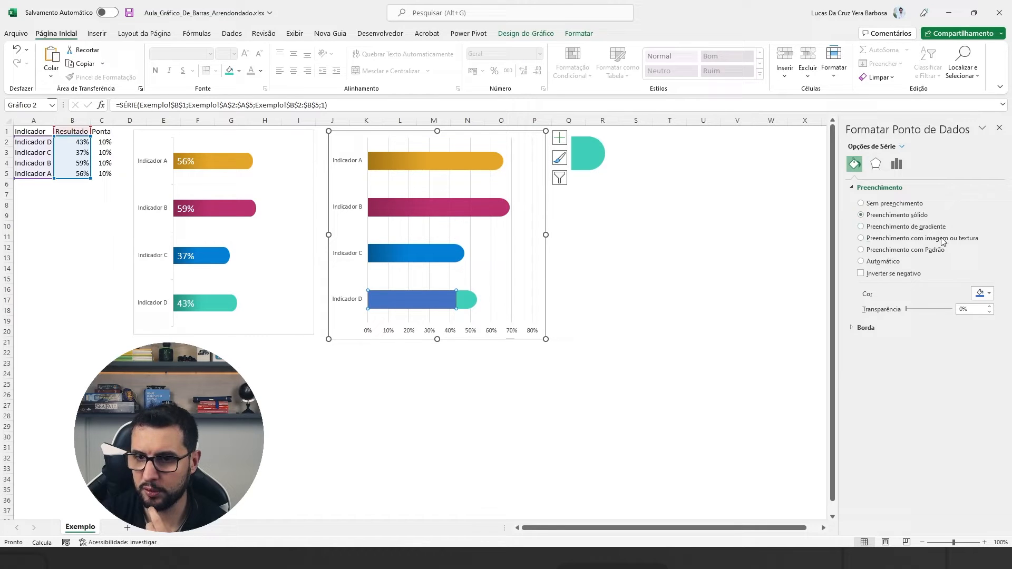
{"action": "left_click", "coordinate": [880, 228]}
{"action": "left_click", "coordinate": [981, 386]}
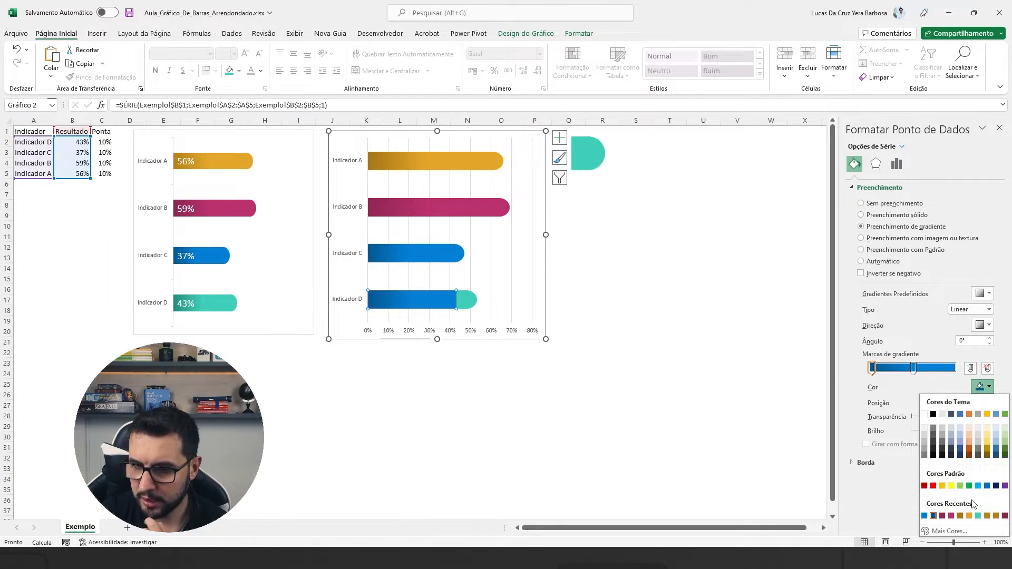
{"action": "left_click", "coordinate": [978, 516]}
{"action": "left_click", "coordinate": [913, 367]}
{"action": "left_click", "coordinate": [981, 386]}
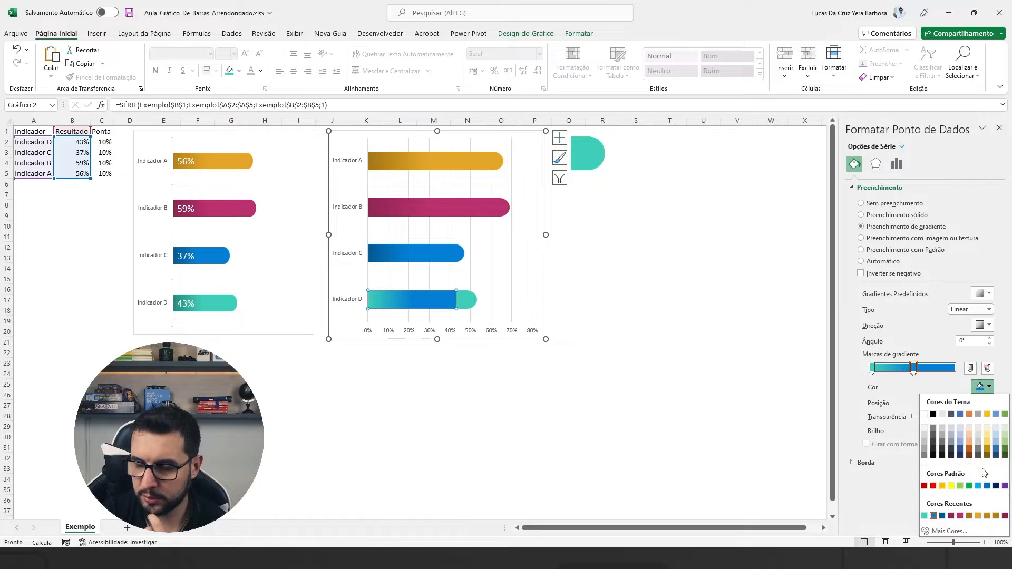
{"action": "left_click", "coordinate": [924, 516]}
Darken the first gradient stop of Indicador D's Resultado bar to the custom colour #269283.
{"action": "left_click", "coordinate": [871, 367]}
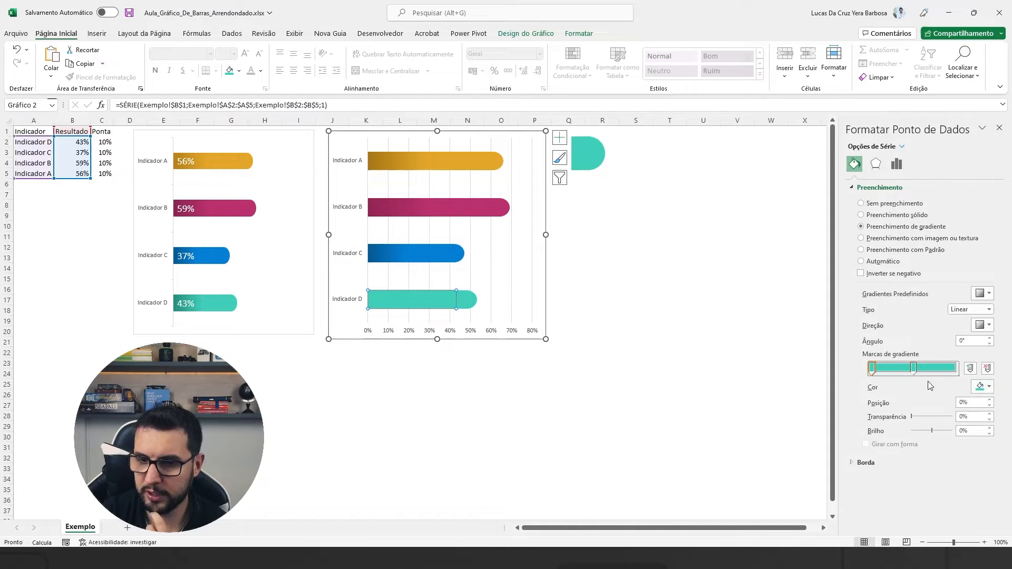
{"action": "left_click", "coordinate": [982, 386]}
{"action": "left_click", "coordinate": [947, 532]}
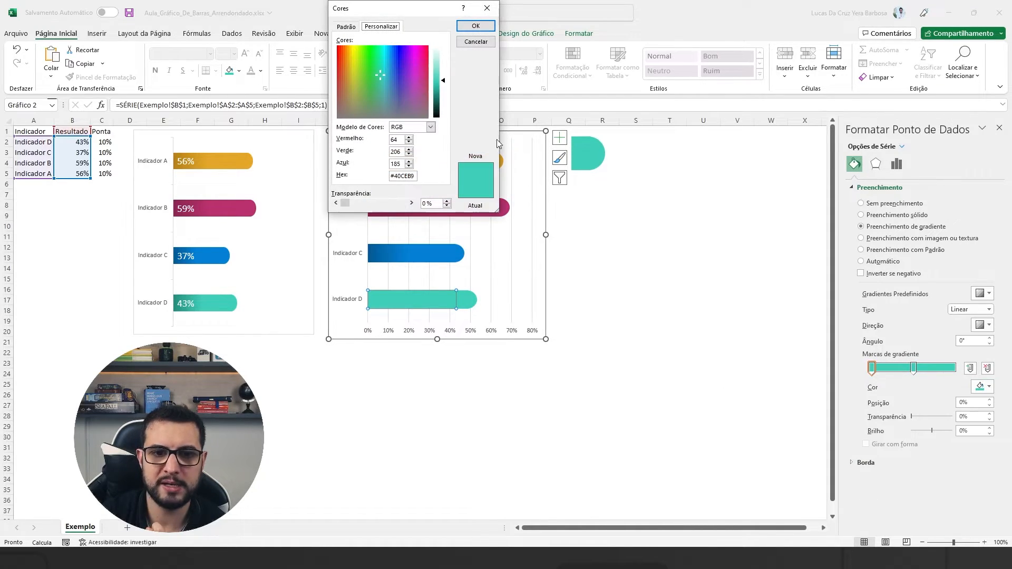
{"action": "left_click_drag", "start_coordinate": [443, 80], "coordinate": [443, 92]}
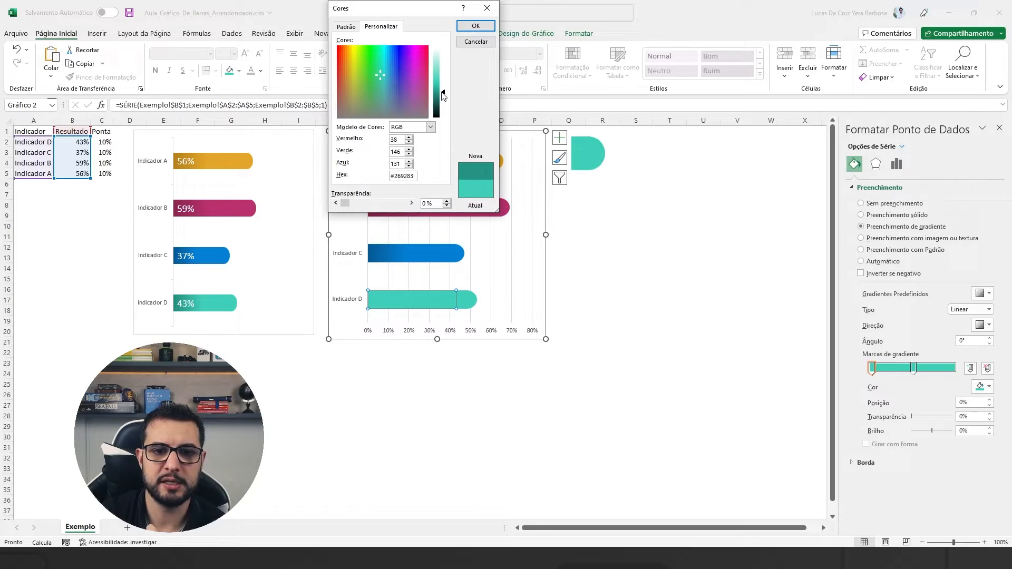
{"action": "left_click", "coordinate": [475, 25]}
{"action": "left_click", "coordinate": [622, 225]}
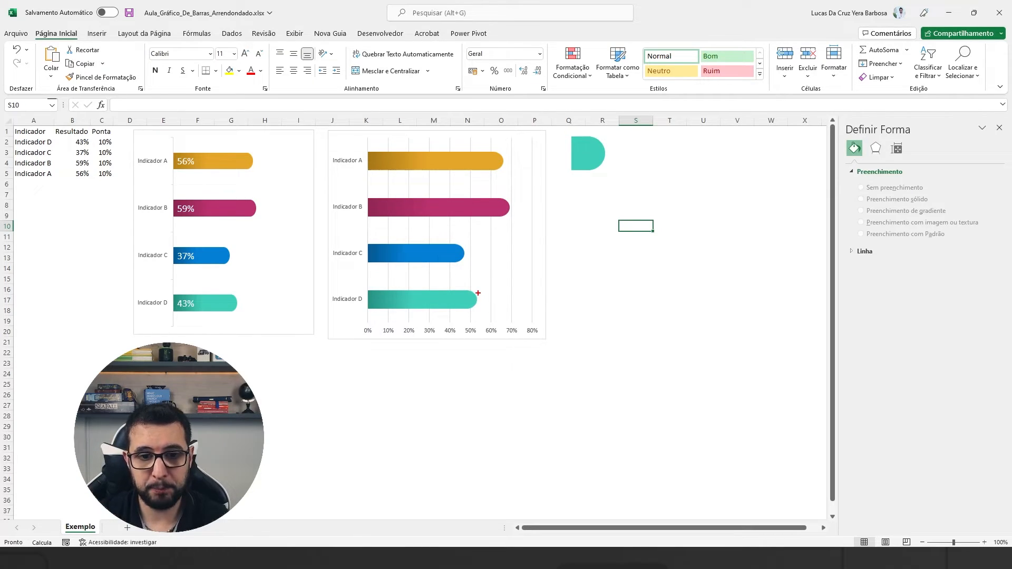
{"action": "left_click_drag", "start_coordinate": [478, 292], "coordinate": [477, 340]}
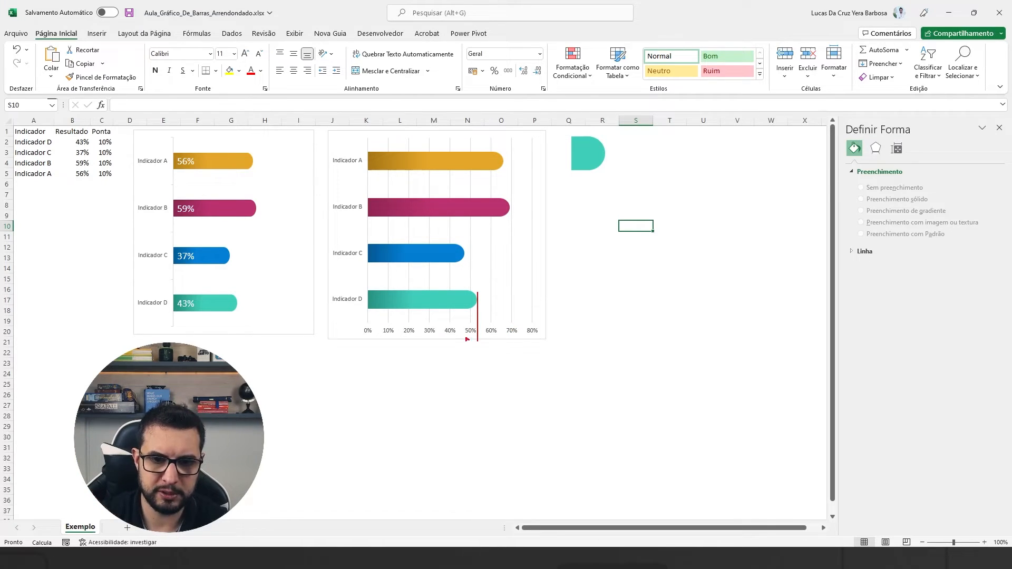
{"action": "mouse_move", "coordinate": [466, 337]}
{"action": "left_mouse_down"}
{"action": "mouse_move", "coordinate": [462, 348]}
{"action": "mouse_move", "coordinate": [495, 347]}
{"action": "left_mouse_up"}
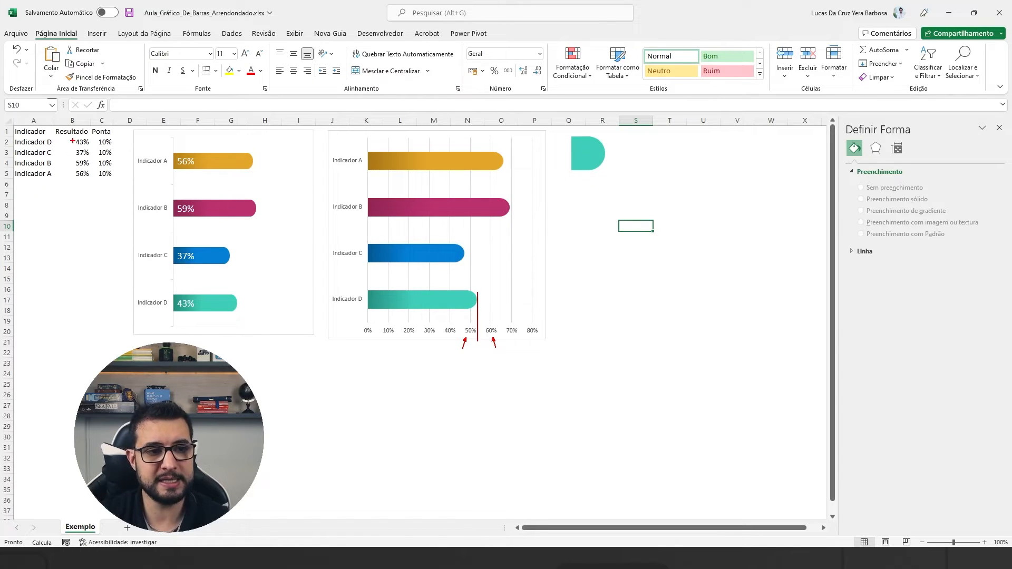
{"action": "left_click_drag", "start_coordinate": [71, 140], "coordinate": [52, 133]}
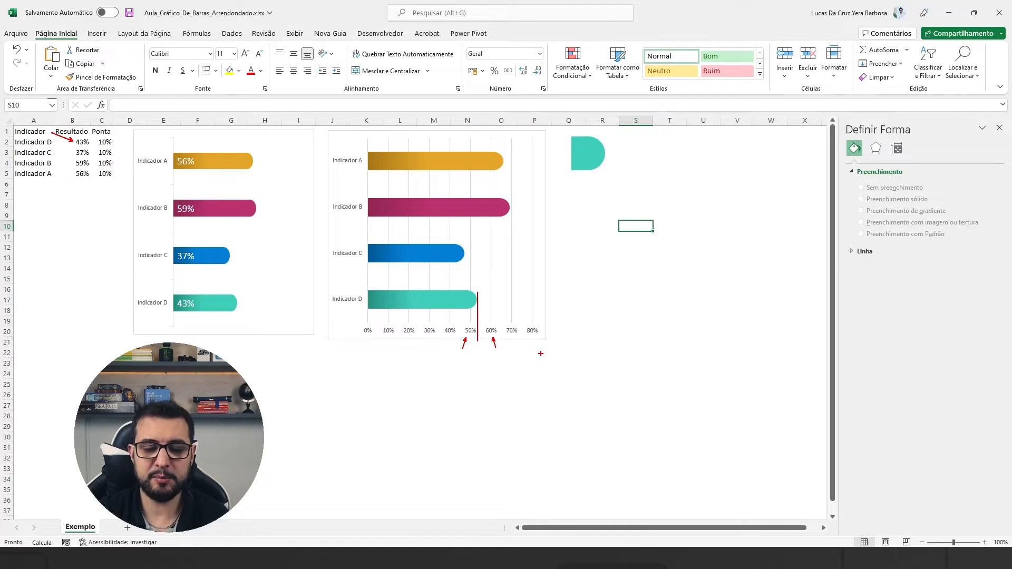
{"action": "left_click_drag", "start_coordinate": [540, 358], "coordinate": [367, 358]}
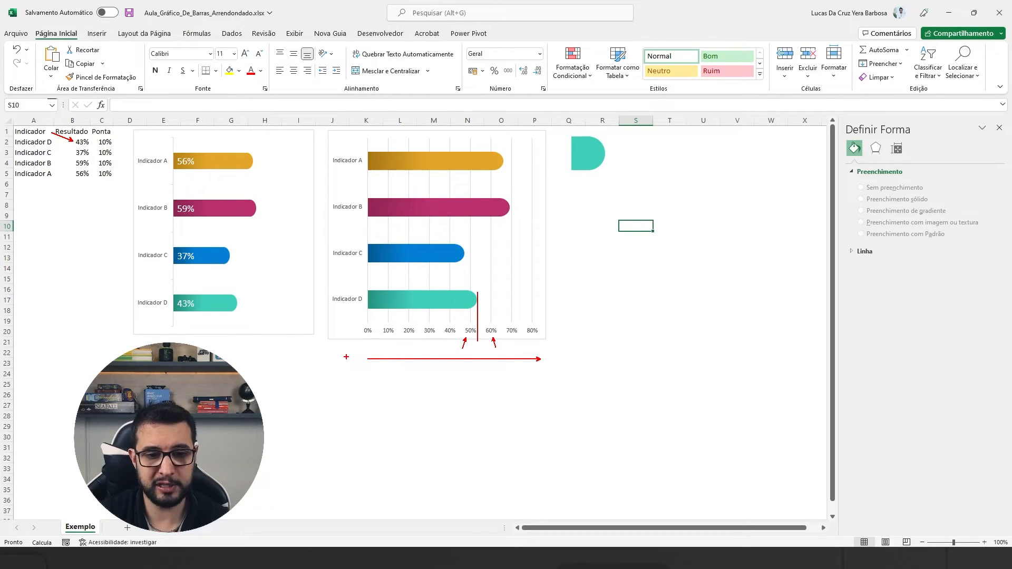
{"action": "mouse_move", "coordinate": [348, 357]}
{"action": "left_mouse_down"}
{"action": "mouse_move", "coordinate": [340, 371]}
{"action": "mouse_move", "coordinate": [347, 357]}
{"action": "mouse_move", "coordinate": [361, 375]}
{"action": "left_mouse_up"}
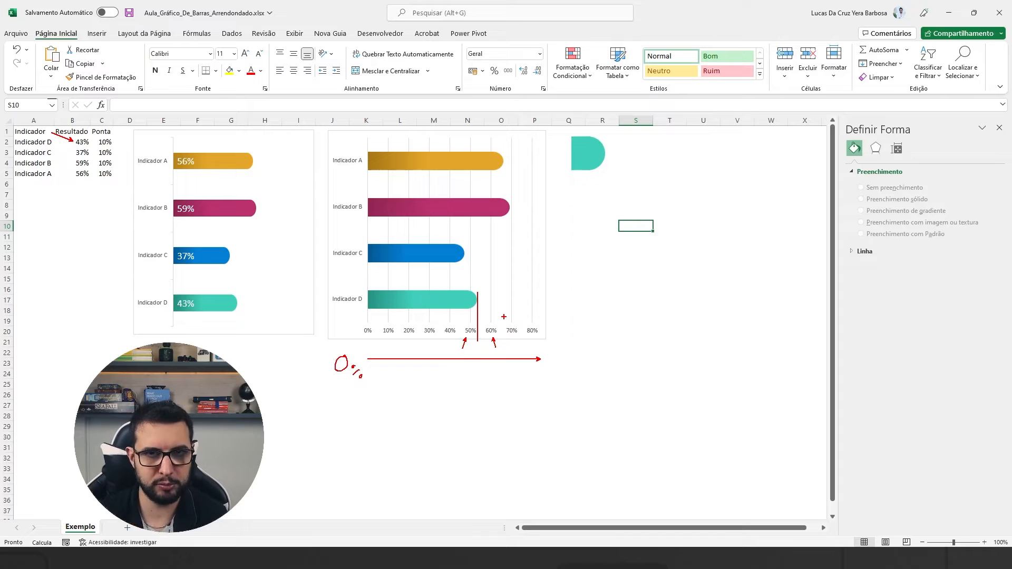
{"action": "mouse_move", "coordinate": [550, 375]}
{"action": "left_mouse_down"}
{"action": "mouse_move", "coordinate": [567, 382]}
{"action": "mouse_move", "coordinate": [578, 364]}
{"action": "left_mouse_up"}
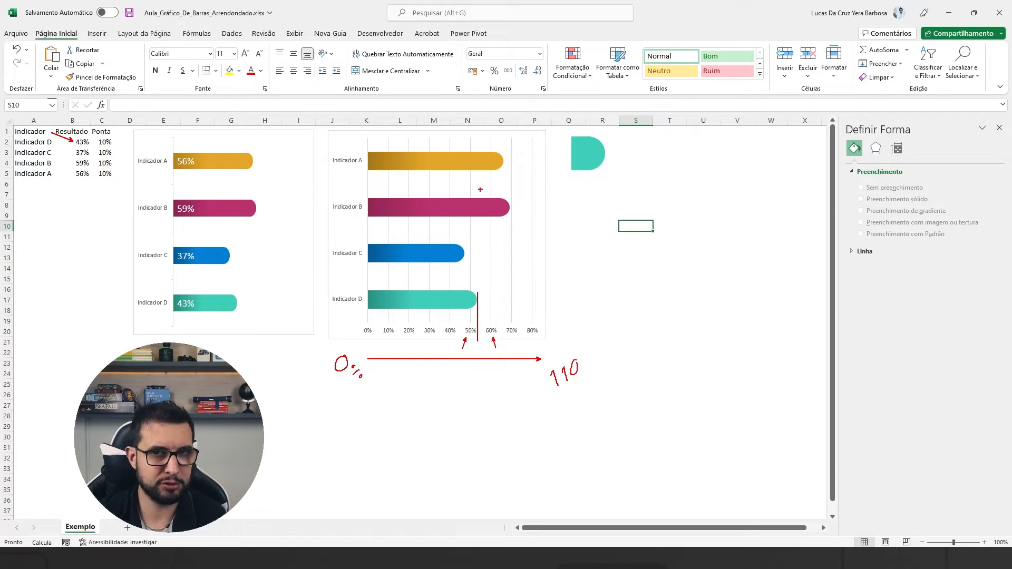
{"action": "left_click_drag", "start_coordinate": [132, 121], "coordinate": [116, 138]}
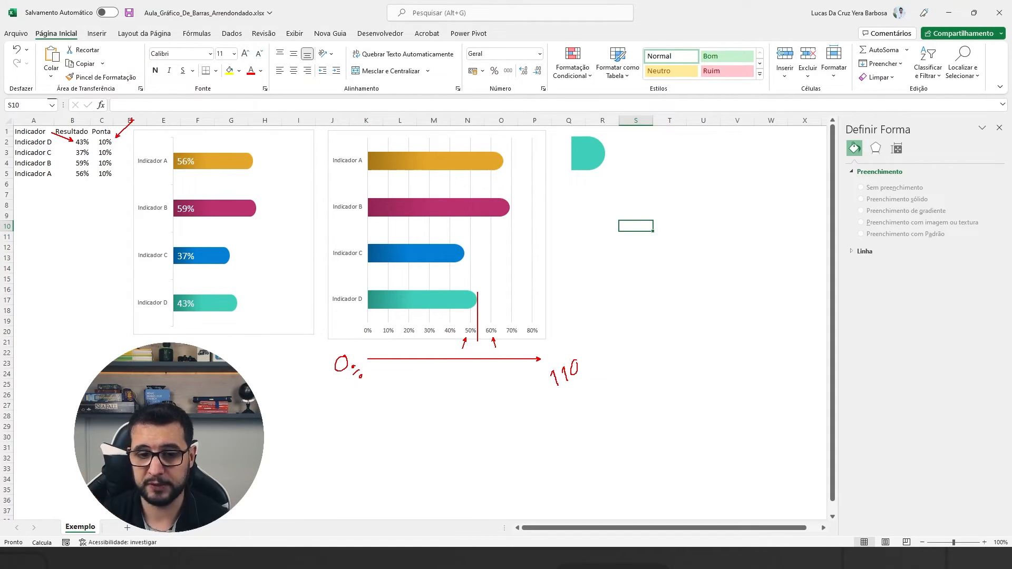
{"action": "key", "text": "Escape"}
Fix the minimum bound of the new chart's horizontal value axis at 0.
{"action": "left_click", "coordinate": [430, 330]}
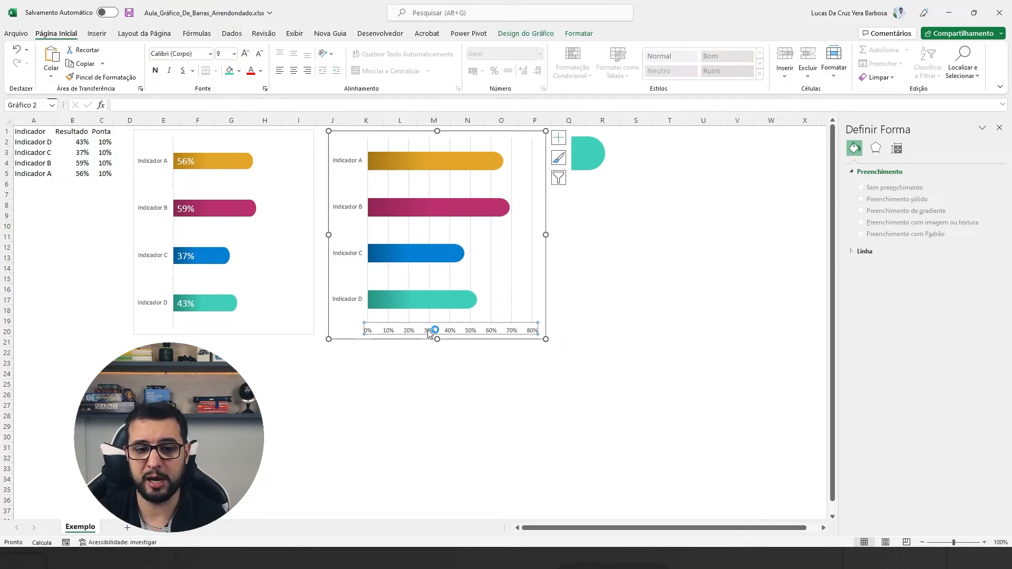
{"action": "left_click_drag", "start_coordinate": [921, 212], "coordinate": [892, 213]}
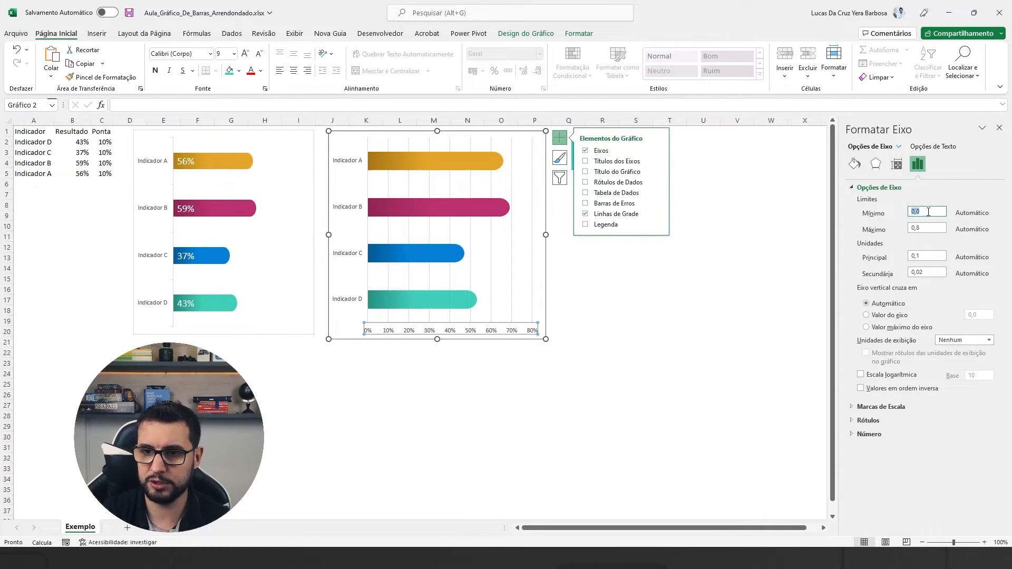
{"action": "right_click", "coordinate": [427, 332]}
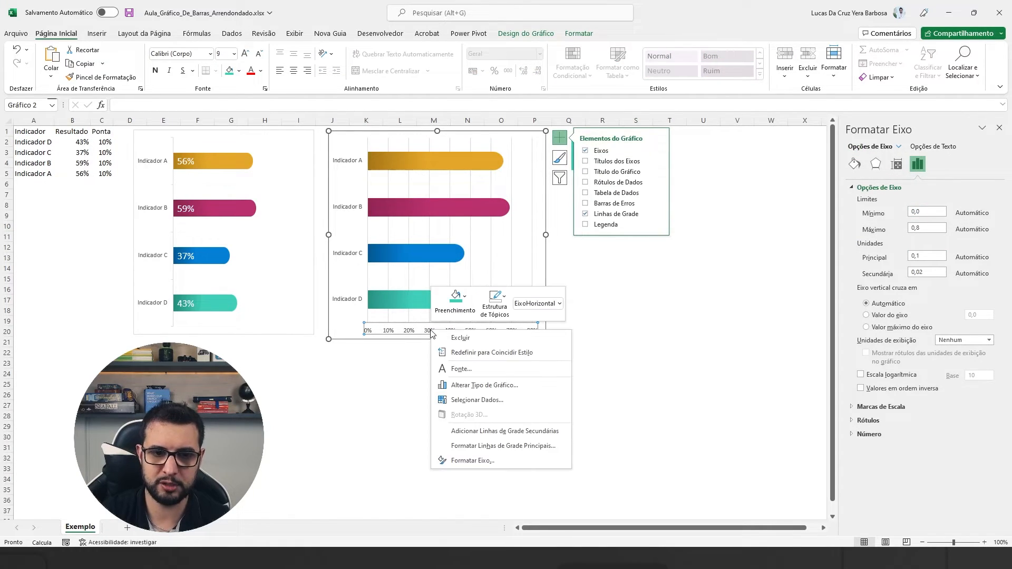
{"action": "left_click", "coordinate": [477, 463]}
{"action": "left_click_drag", "start_coordinate": [923, 212], "coordinate": [852, 215]}
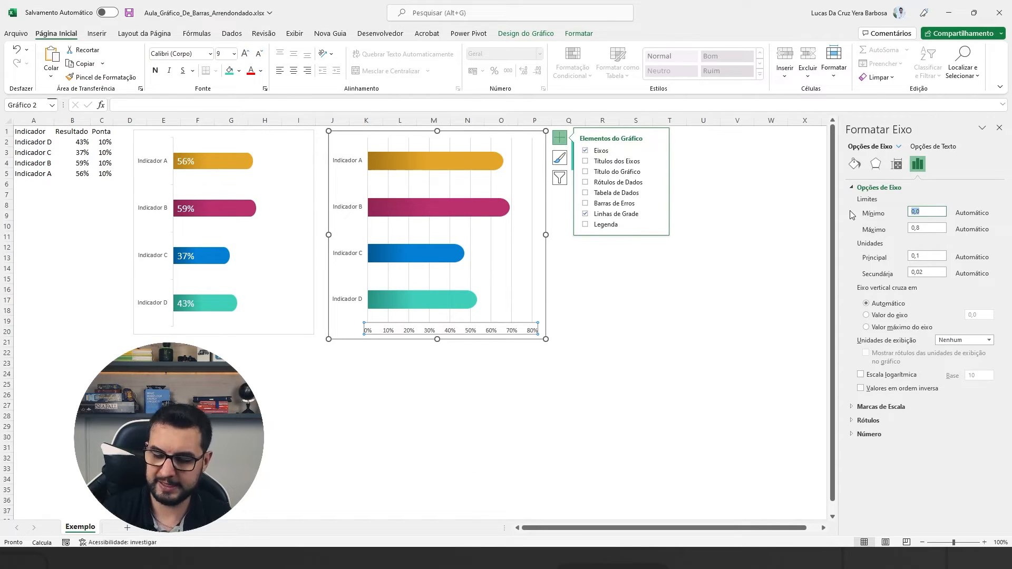
{"action": "type", "text": "0"}
{"action": "key", "text": "Return"}
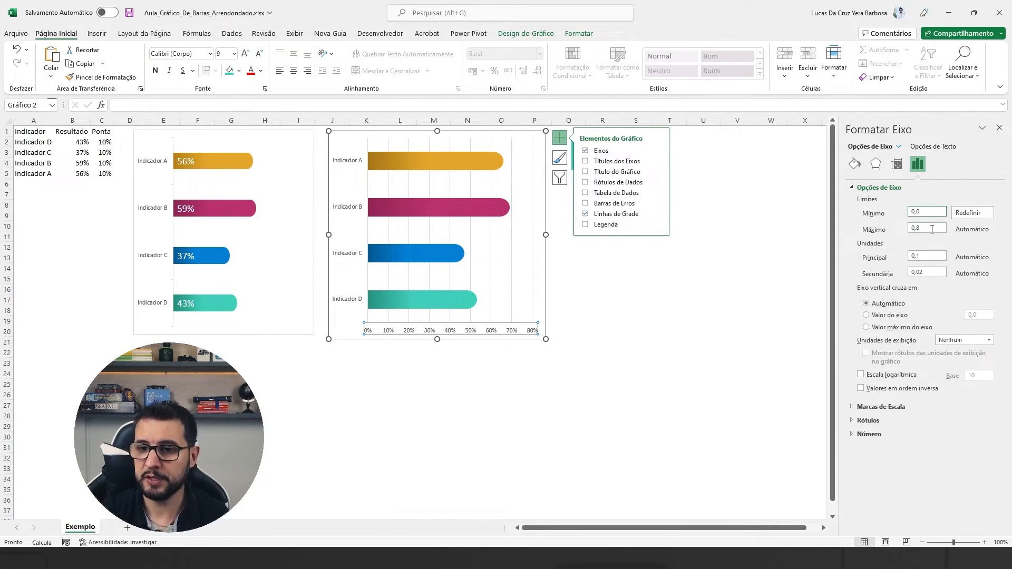
Set the horizontal axis's maximum bound to 1,1 and delete the axis from the chart.
{"action": "left_click_drag", "start_coordinate": [931, 229], "coordinate": [863, 232]}
{"action": "type", "text": "1,1"}
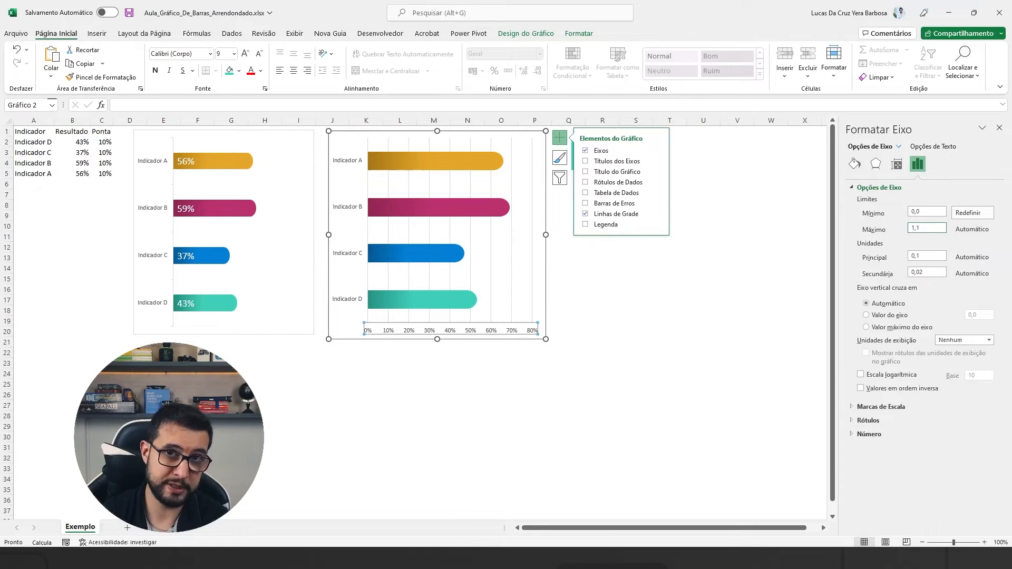
{"action": "key", "text": "Return"}
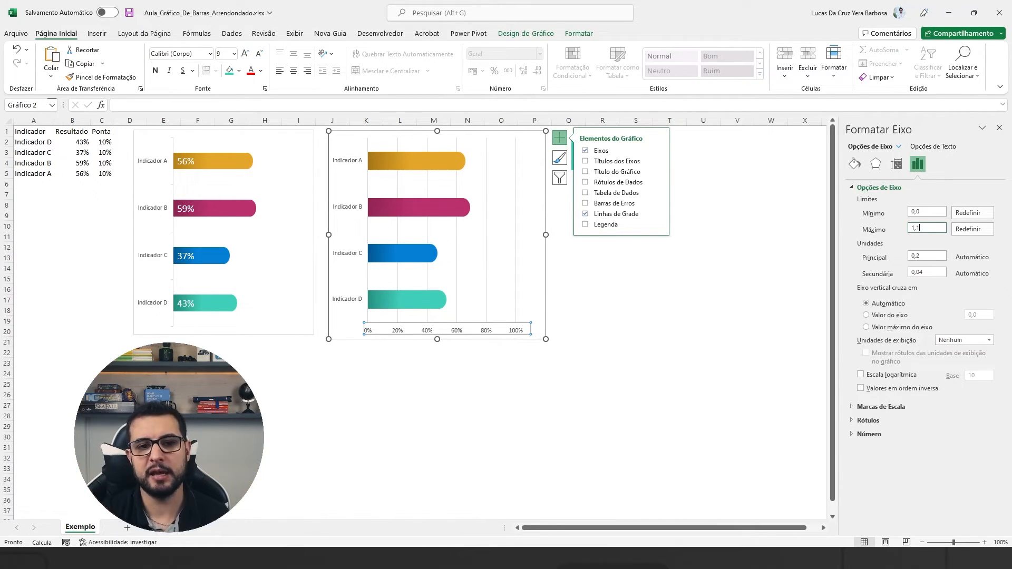
{"action": "left_click", "coordinate": [487, 331]}
{"action": "key", "text": "Delete"}
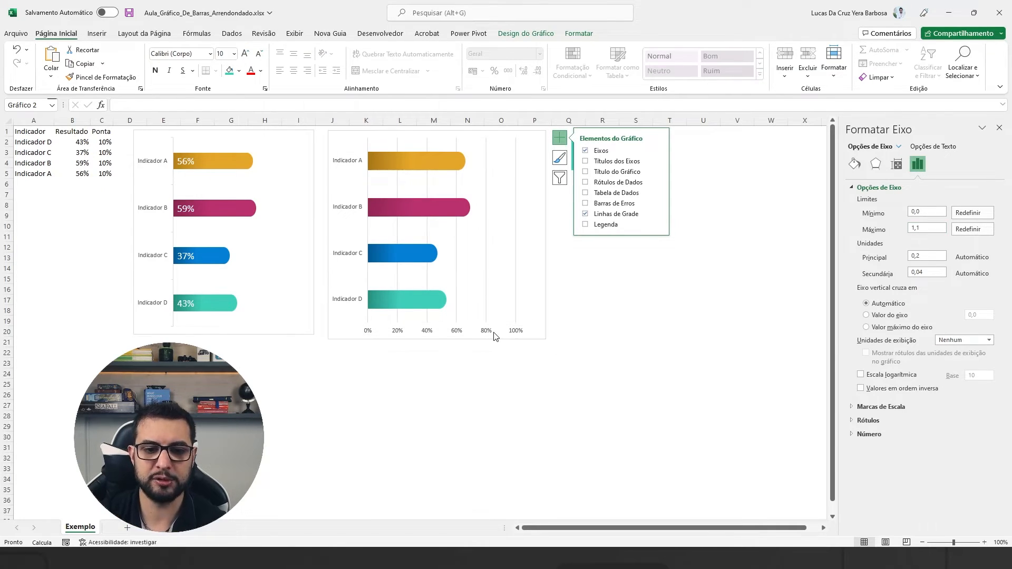
Add data labels to the Resultado series in the new chart.
{"action": "left_click", "coordinate": [388, 172]}
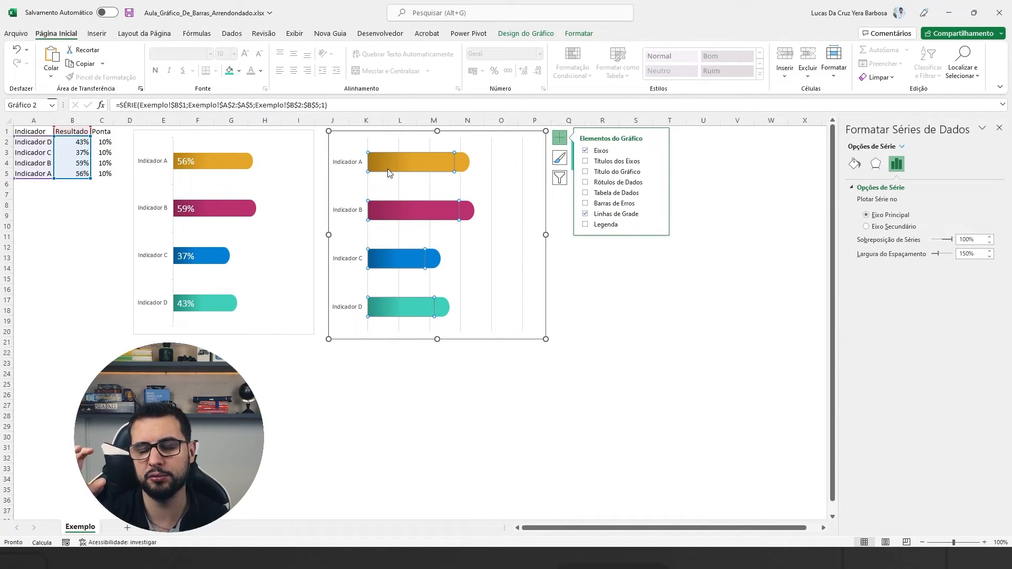
{"action": "right_click", "coordinate": [388, 167]}
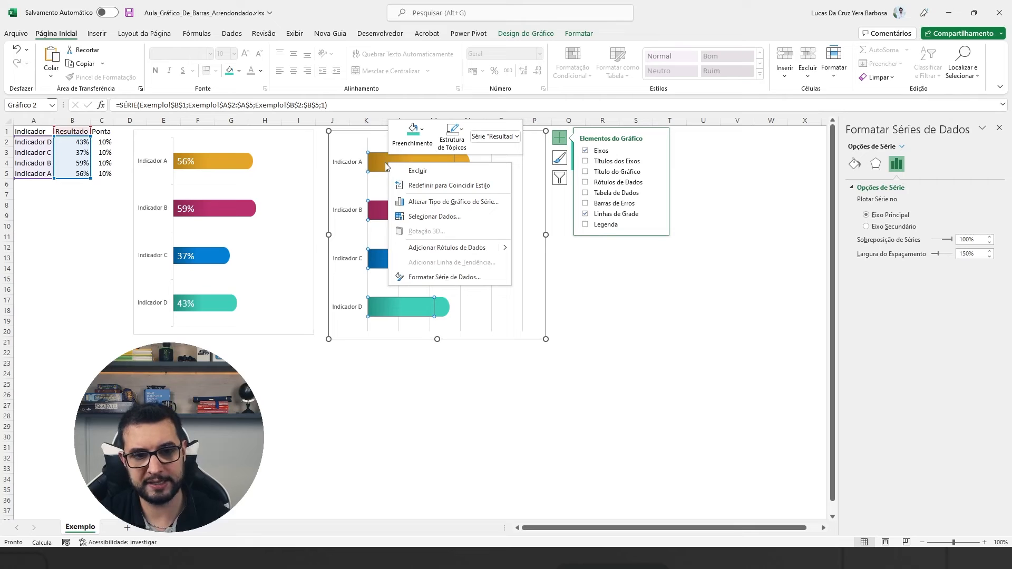
{"action": "left_click", "coordinate": [434, 247]}
Position the Resultado data labels at Base Interna and set their font colour to white.
{"action": "left_click", "coordinate": [411, 163]}
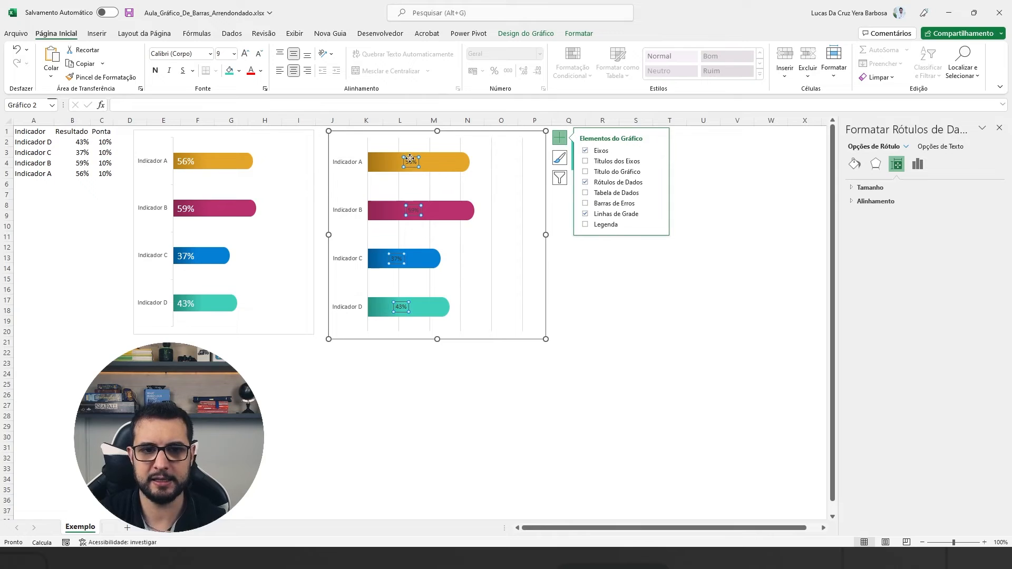
{"action": "right_click", "coordinate": [412, 160]}
{"action": "left_click", "coordinate": [454, 290]}
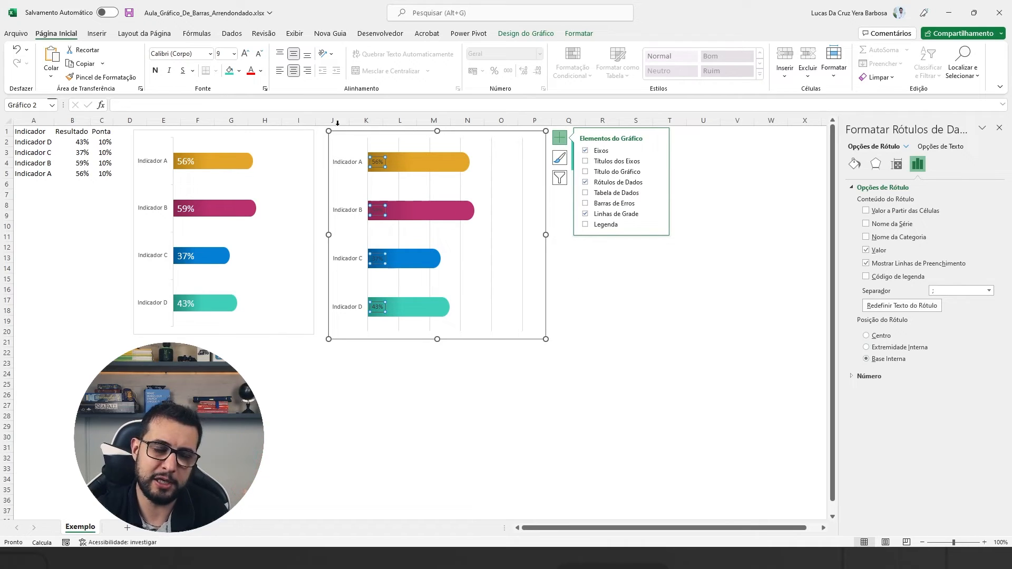
{"action": "left_click", "coordinate": [263, 74]}
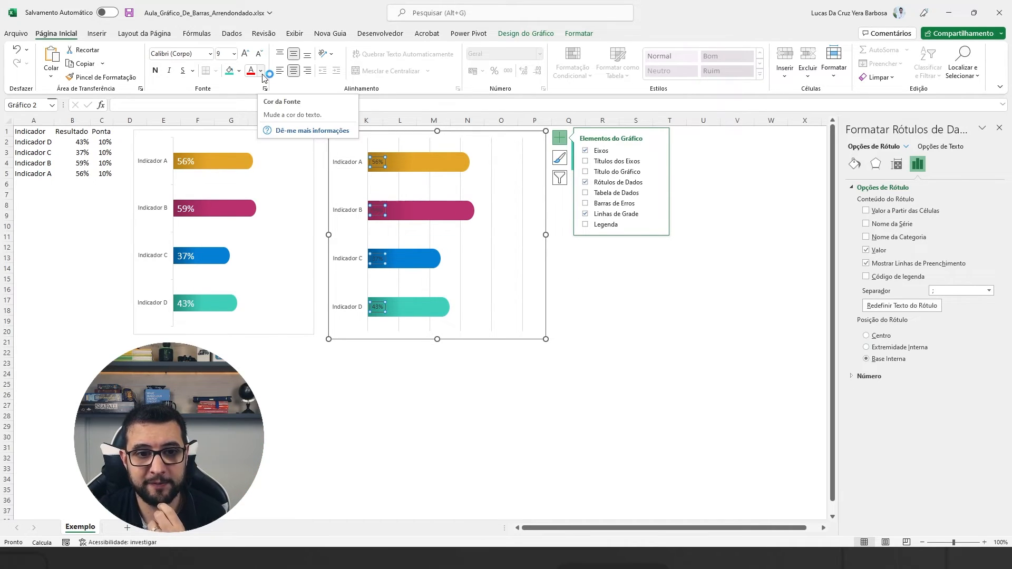
{"action": "left_click", "coordinate": [252, 114]}
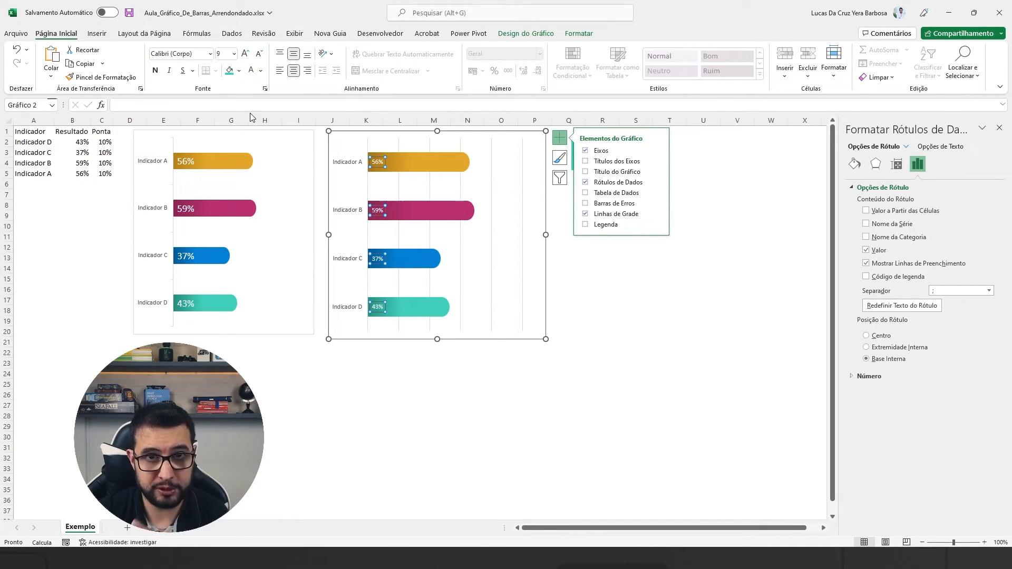
Enlarge the Resultado data labels in the new chart to font size 16.
{"action": "left_click", "coordinate": [246, 54]}
{"action": "left_click", "coordinate": [246, 53]}
{"action": "left_click", "coordinate": [245, 54]}
{"action": "left_click", "coordinate": [245, 54]}
{"action": "left_click", "coordinate": [245, 54]}
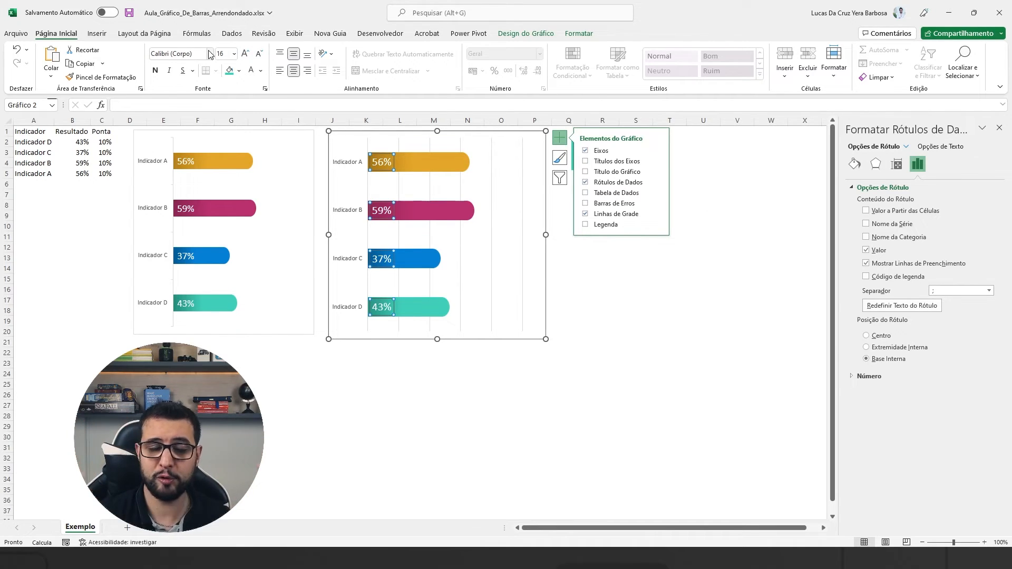
{"action": "left_click", "coordinate": [347, 396]}
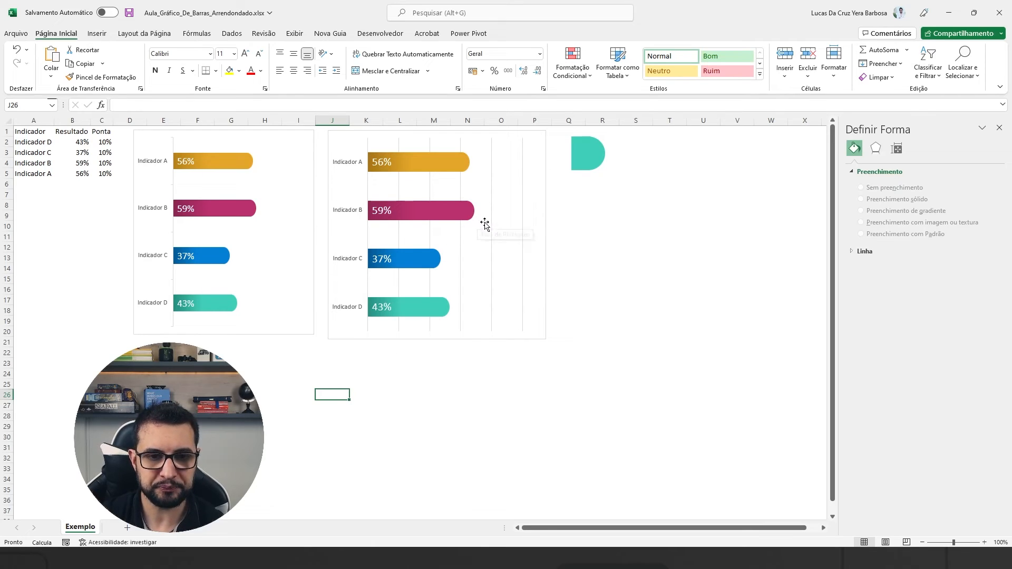
Recalculate the sheet several times to check how the new chart's bars and labels respond to different Resultado values.
{"action": "key", "text": "F9"}
{"action": "key", "text": "F9"}
{"action": "key", "text": "F9"}
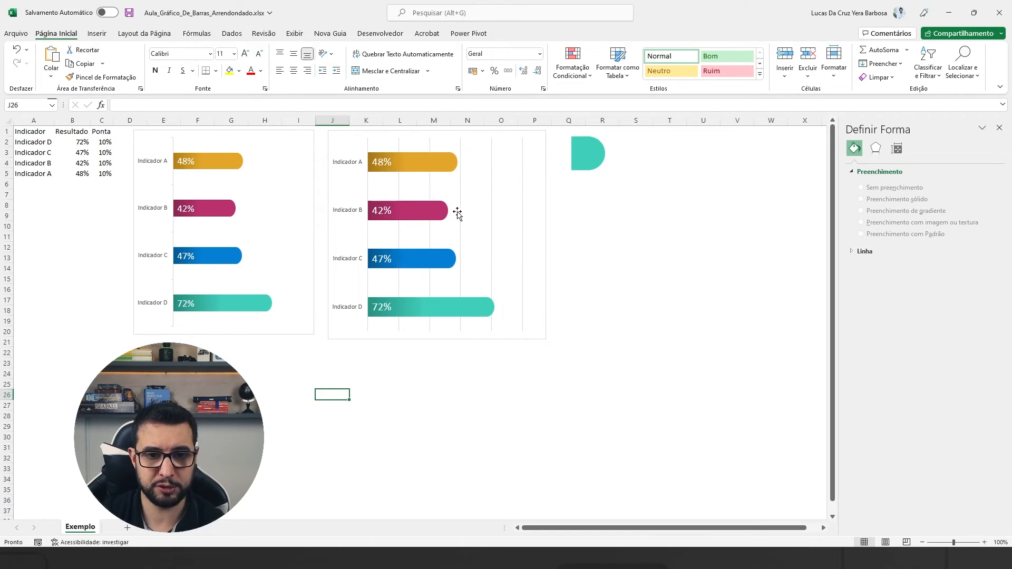
Delete the main vertical gridlines from the new chart and deselect the chart.
{"action": "left_click", "coordinate": [460, 198]}
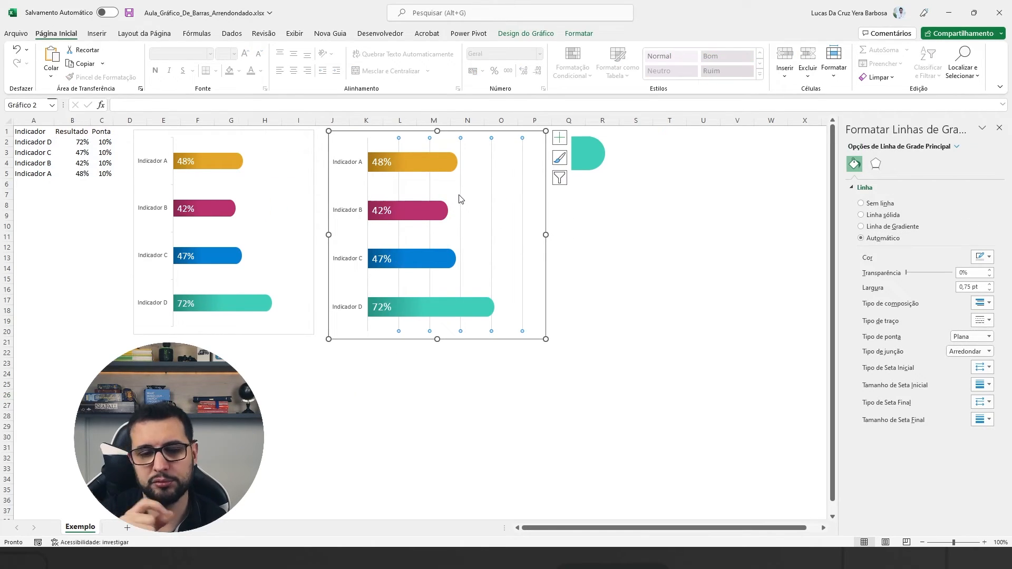
{"action": "key", "text": "Delete"}
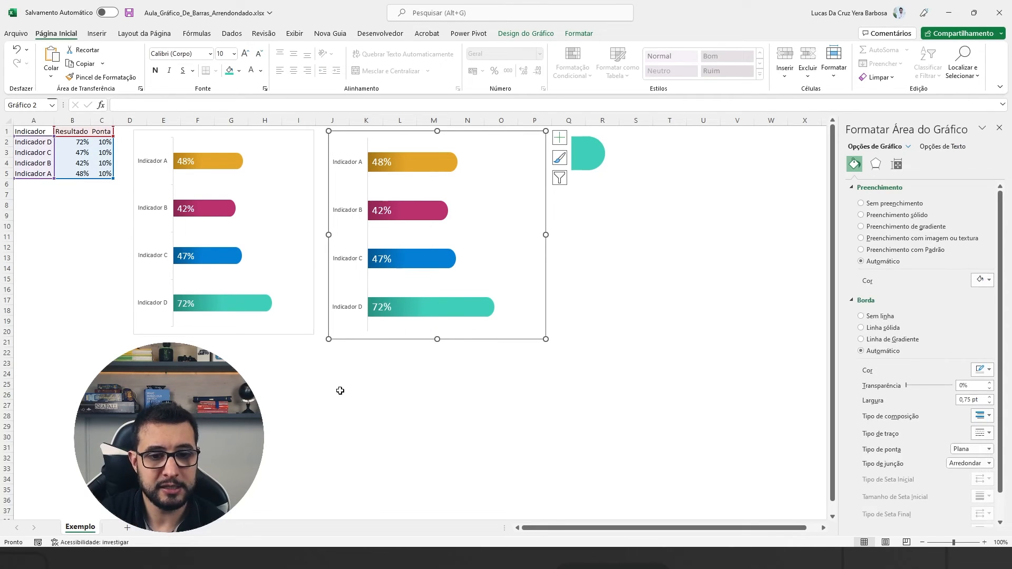
{"action": "left_click", "coordinate": [340, 393]}
Recalculate the worksheet repeatedly to compare the finished chart without gridlines against the example chart.
{"action": "key", "text": "F9"}
{"action": "key", "text": "F9"}
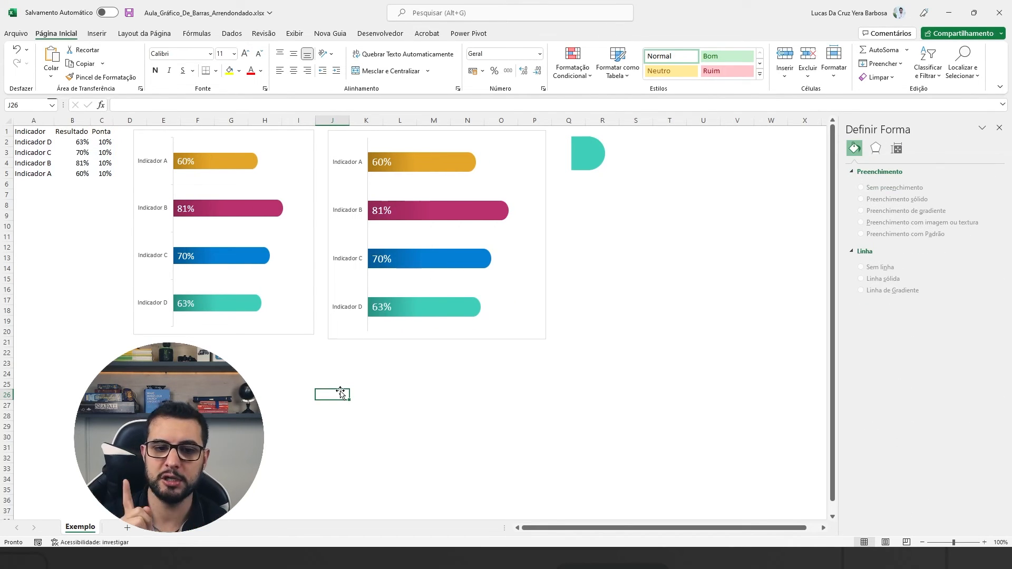
{"action": "key", "text": "F9"}
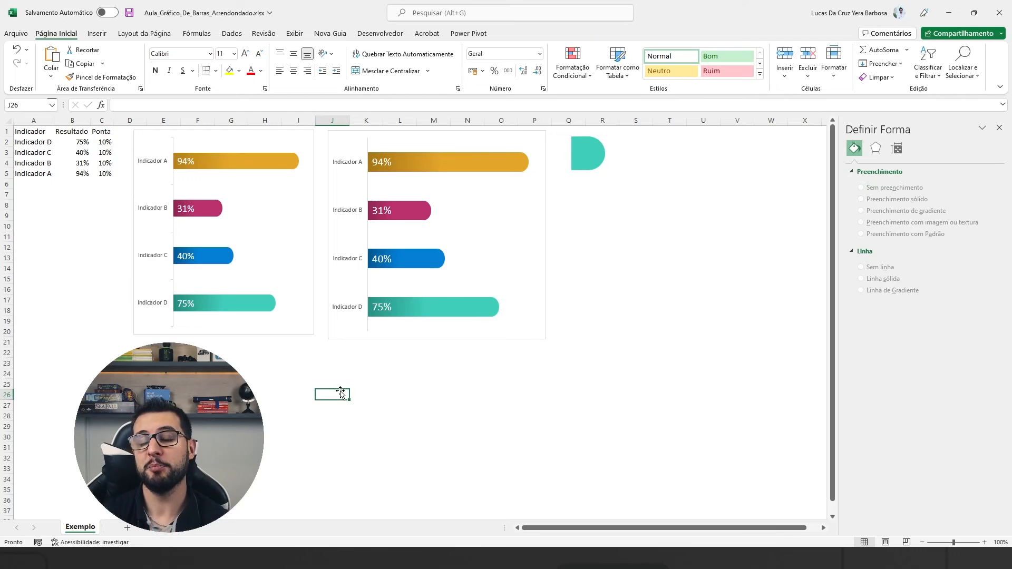
{"action": "key", "text": "F9"}
{"action": "key", "text": "F9"}
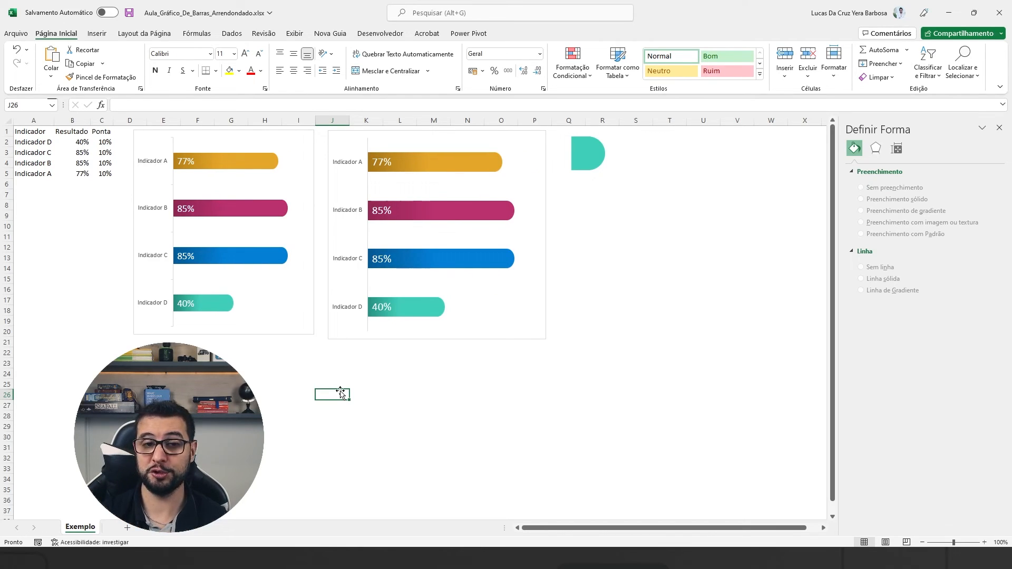